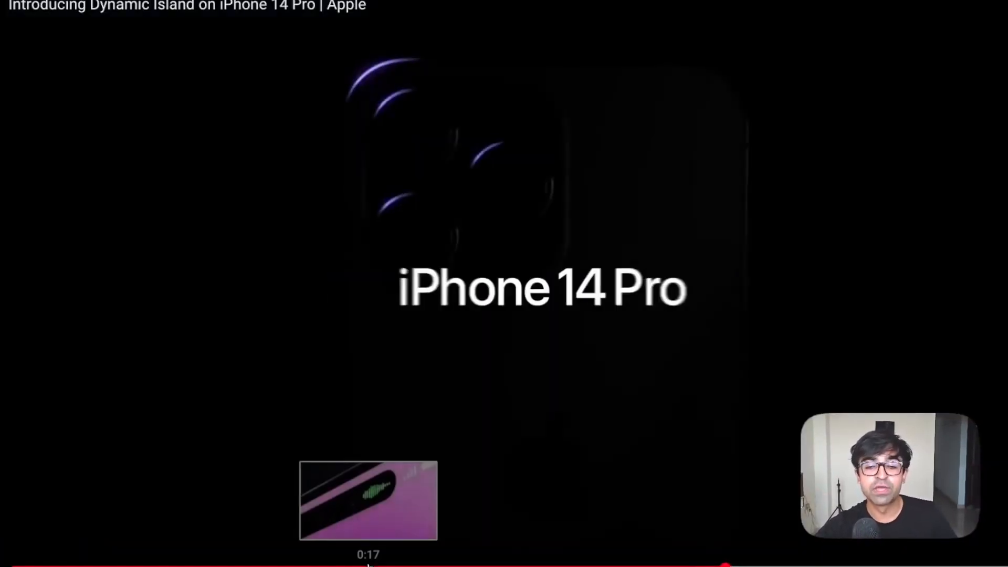
Replay the Dynamic Island introduction video from 0:17.
click(368, 564)
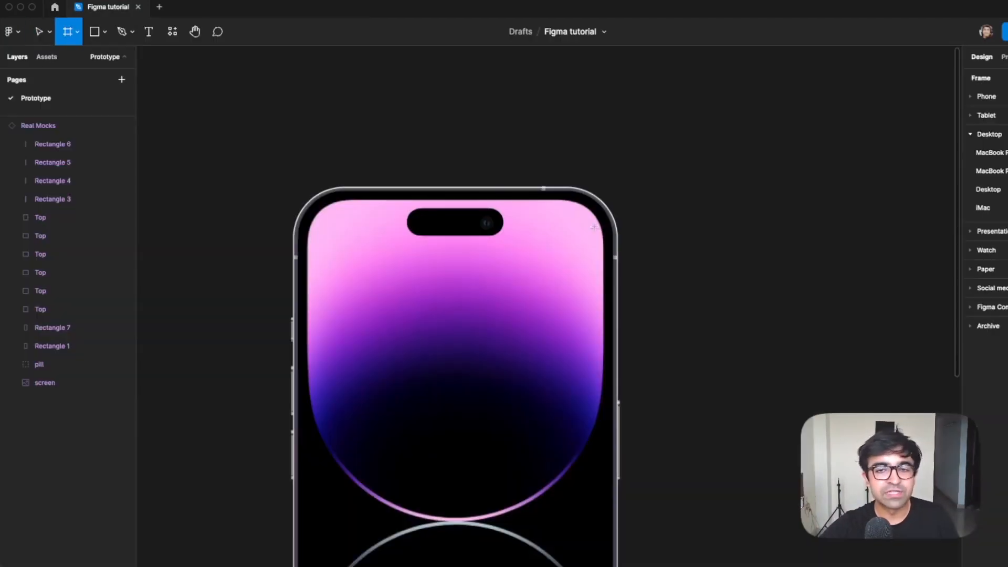
Draw a landscape frame beside the iPhone mockup and place the mockup inside it, cropped to the phone's upper part.
drag(684, 194, 934, 471)
key(Escape)
scroll(227, 218, down, 2)
drag(228, 218, 653, 257)
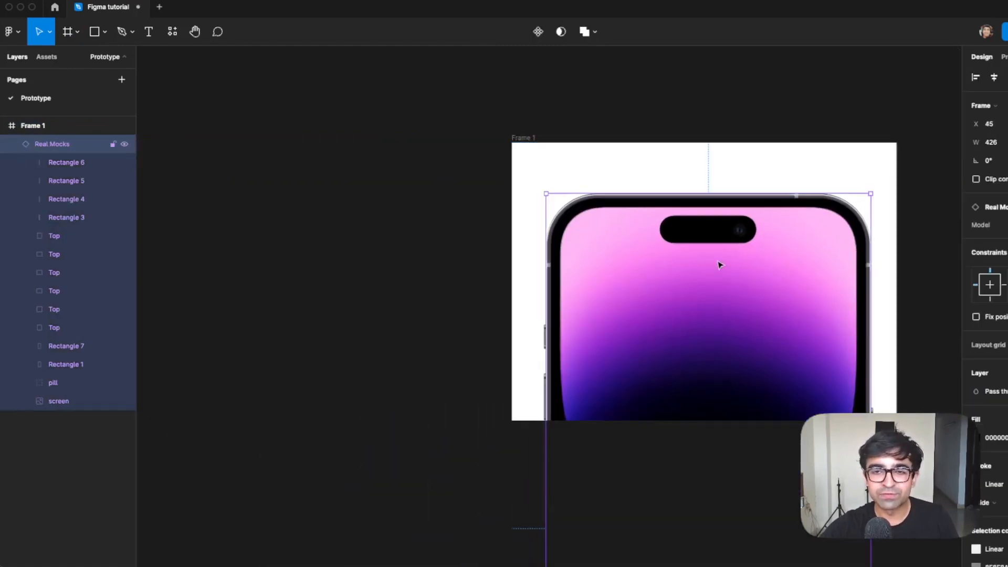
drag(793, 292, 789, 288)
key(Escape)
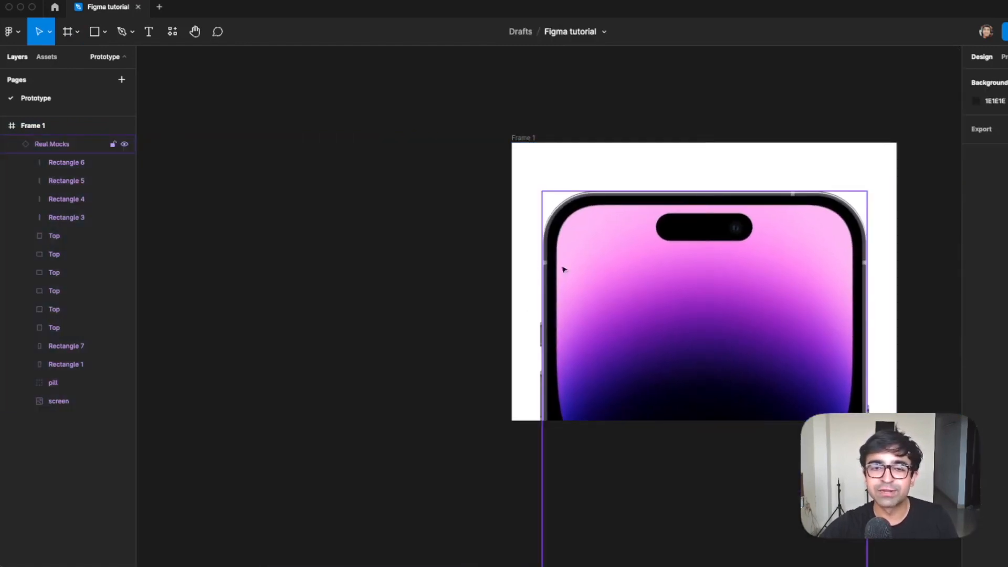
scroll(436, 373, right, 3)
drag(551, 371, 551, 348)
click(376, 347)
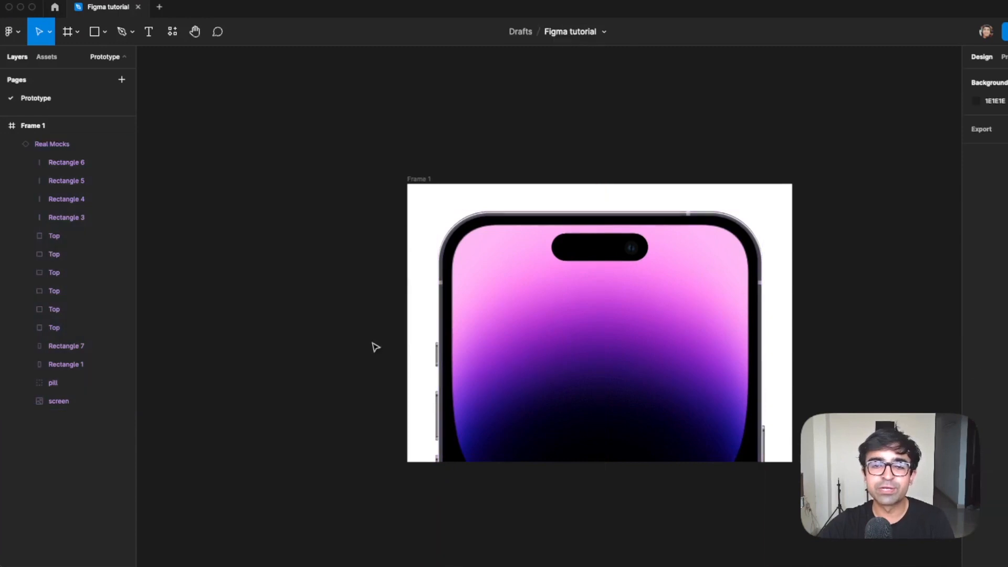
Draw a frame over the phone's camera pill and trim its height to the pill, about 151 × 36.
key(r)
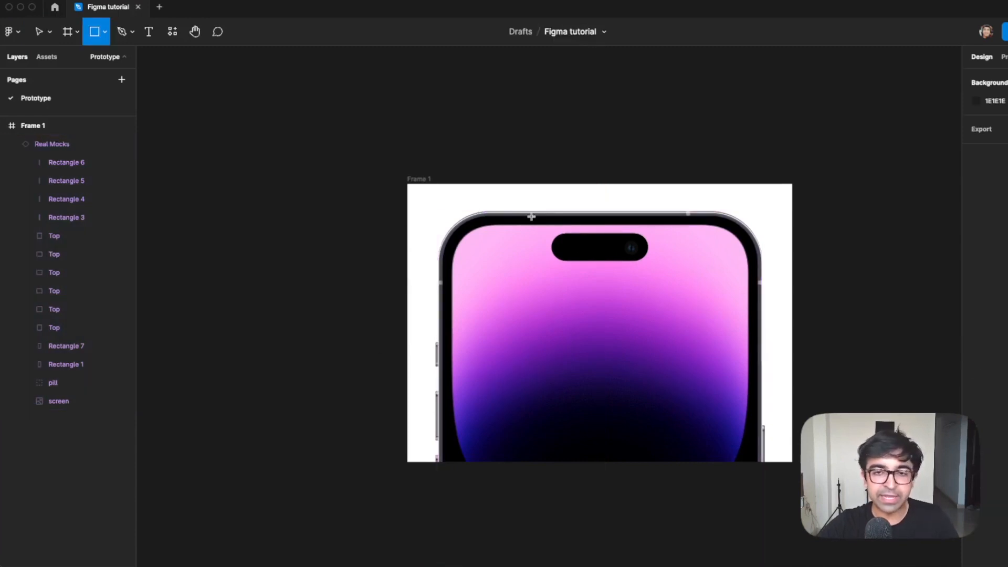
key(f)
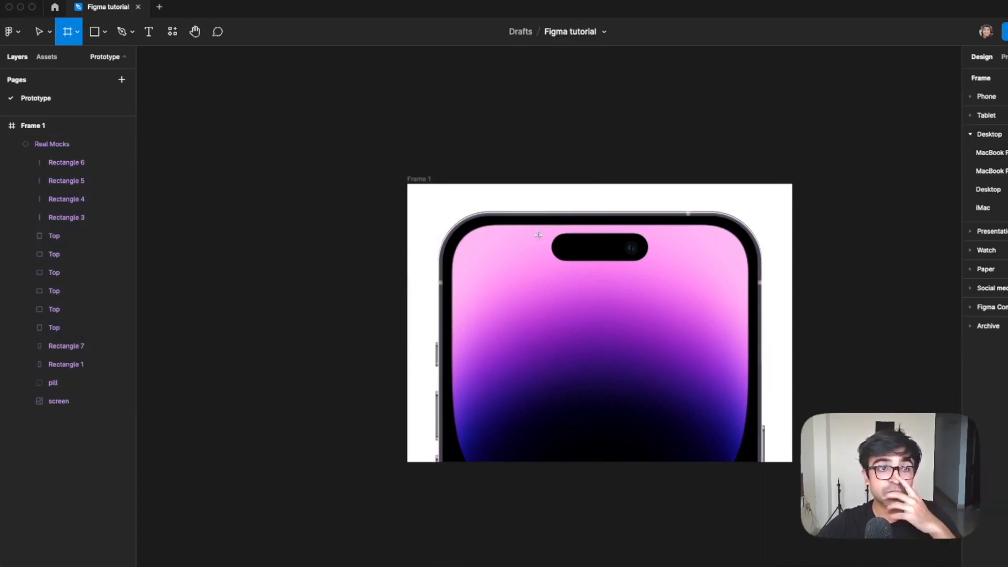
drag(528, 230, 669, 267)
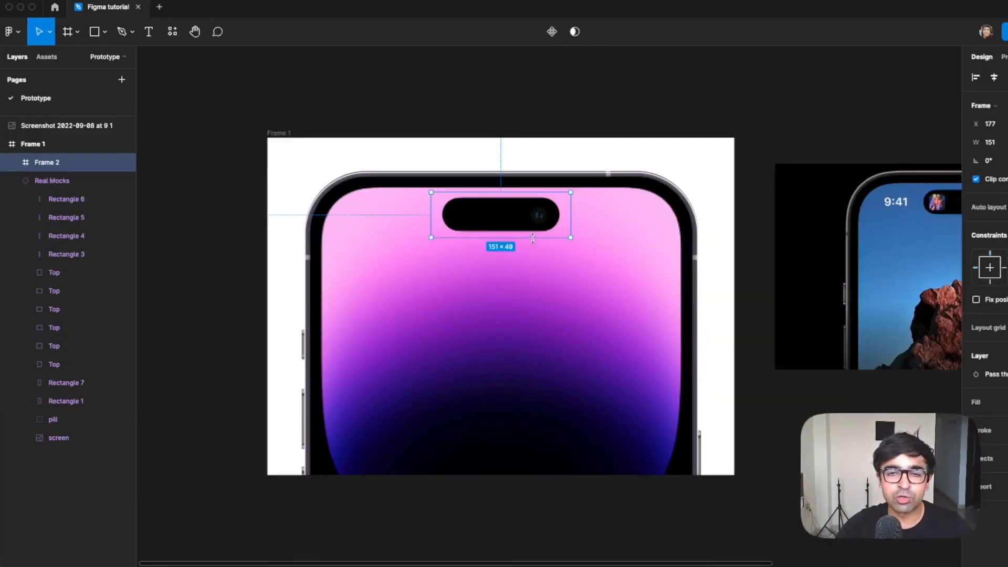
drag(533, 239, 530, 234)
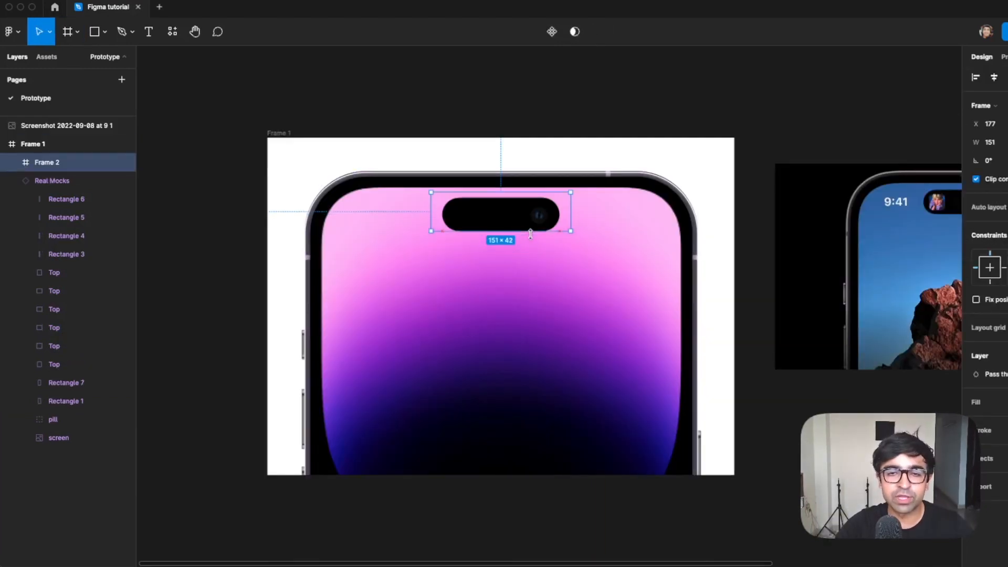
drag(520, 189, 524, 196)
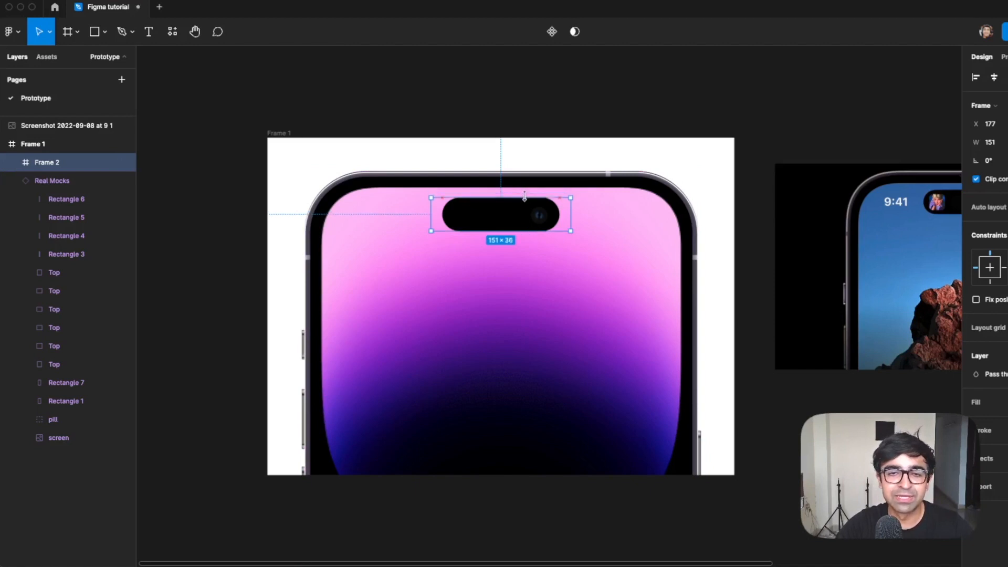
click(585, 151)
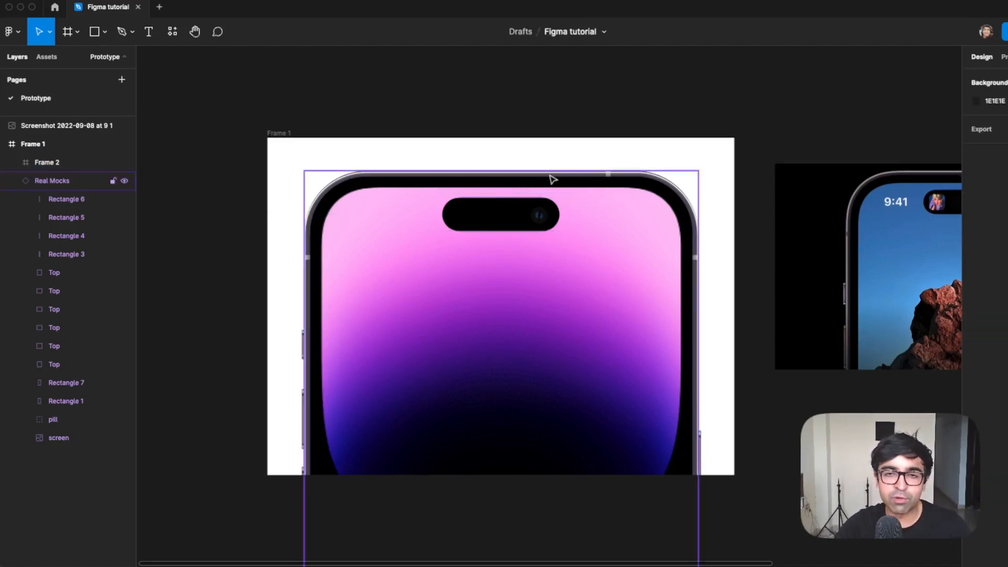
Fill the new frame with black 000000 and place it beneath the pill layer inside the phone mockup.
scroll(546, 179, up, 3)
click(523, 236)
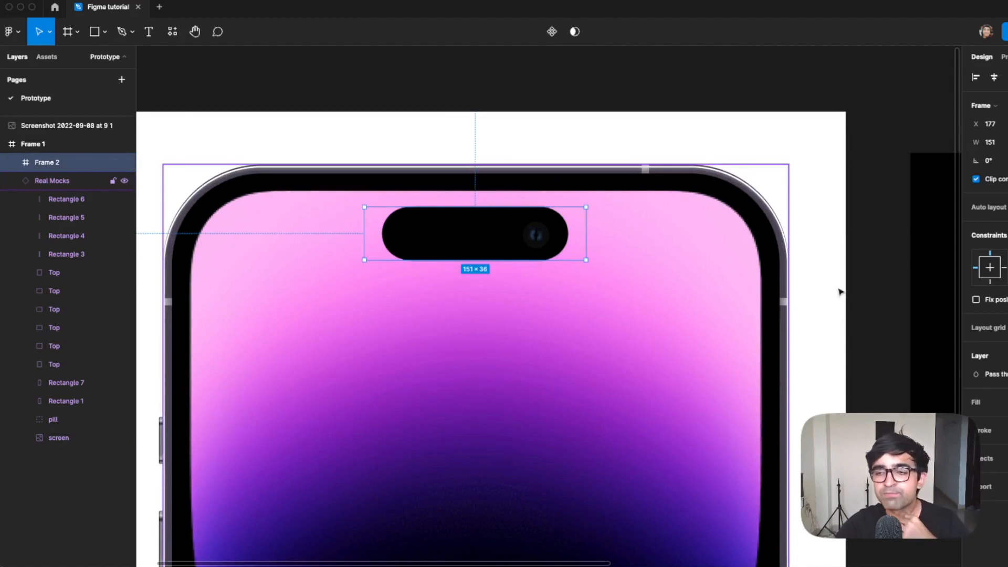
click(976, 409)
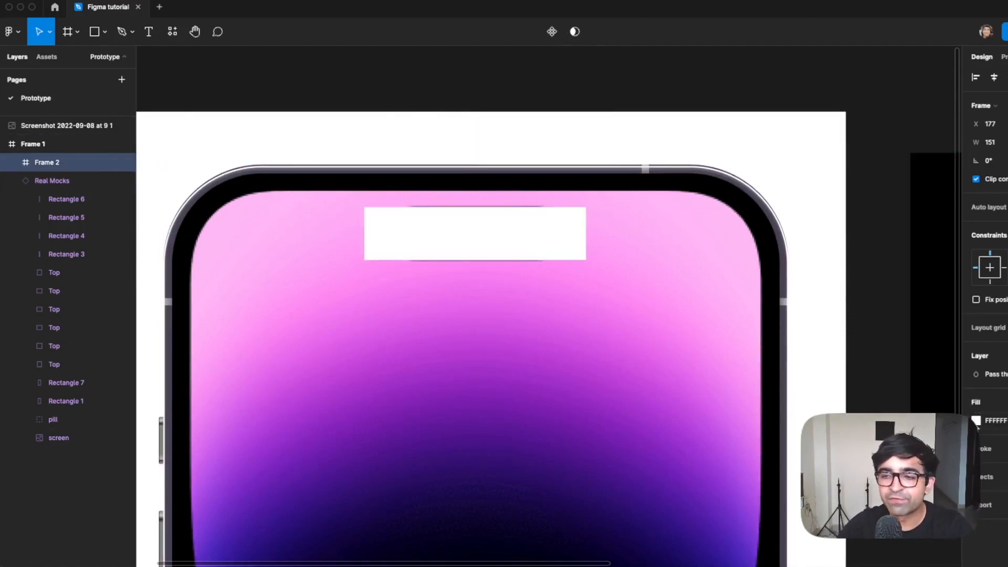
click(977, 423)
drag(828, 382, 663, 486)
click(529, 110)
click(547, 221)
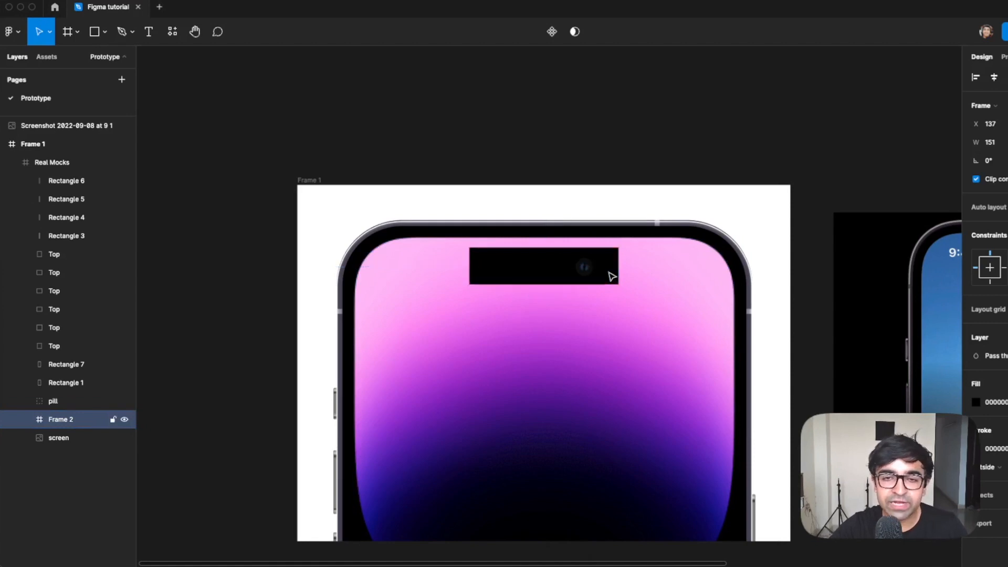
Nudge the black frame slightly up and right, and round its corners into a full pill shape.
key(Up)
key(Right)
scroll(639, 360, up, 5)
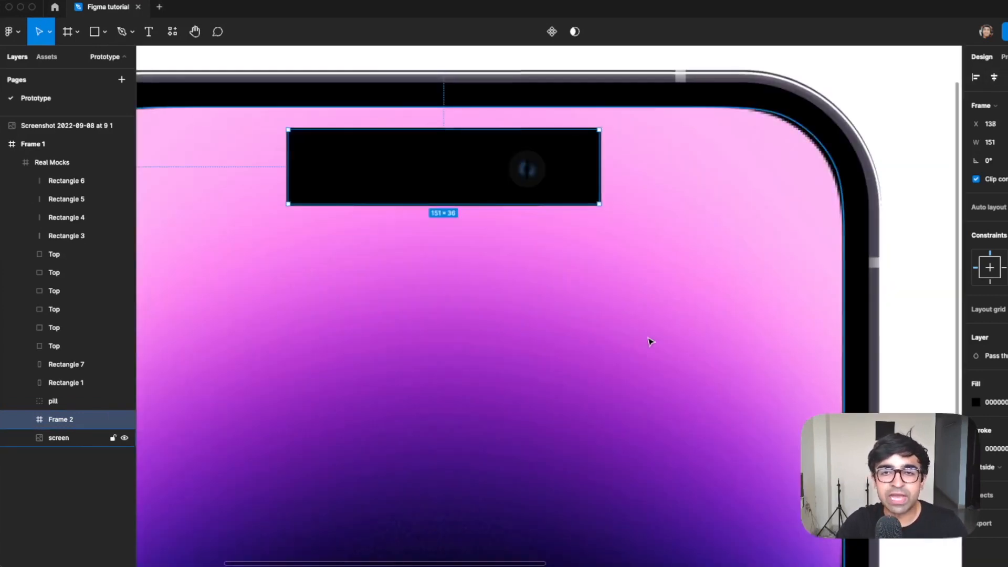
scroll(651, 342, down, 3)
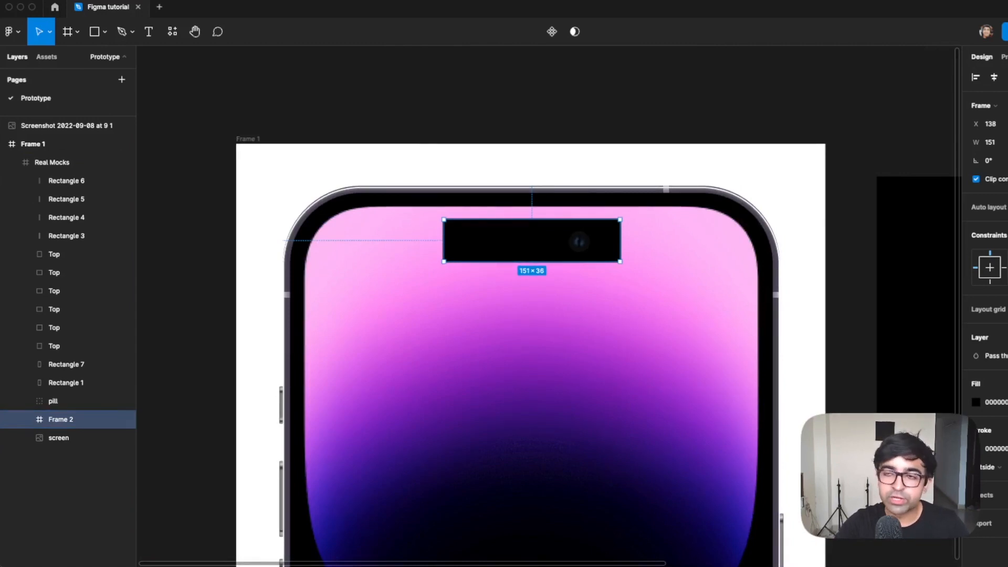
key(Return)
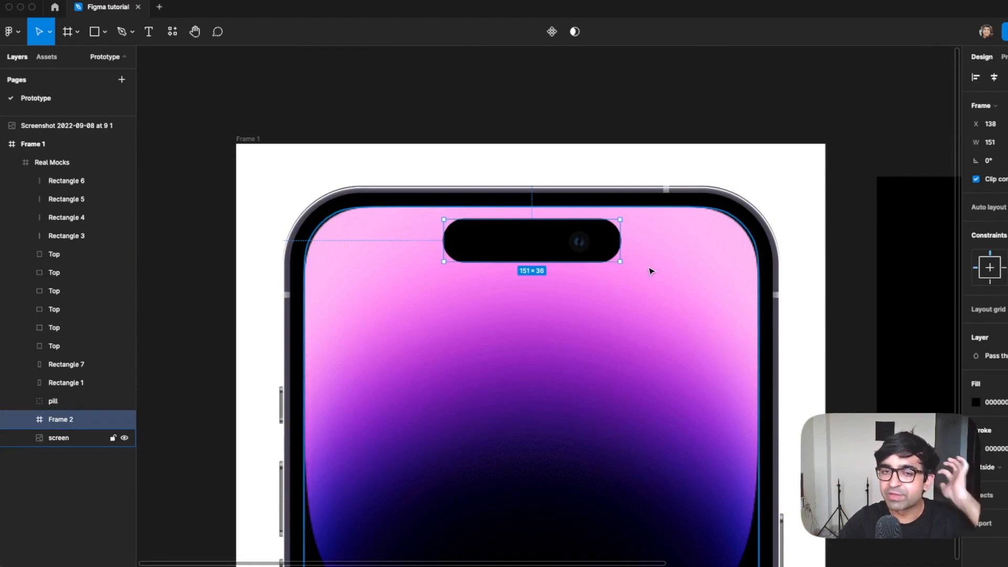
Following the reference screenshot, widen the black pill frame to about 196 and centre it horizontally on the phone.
click(824, 239)
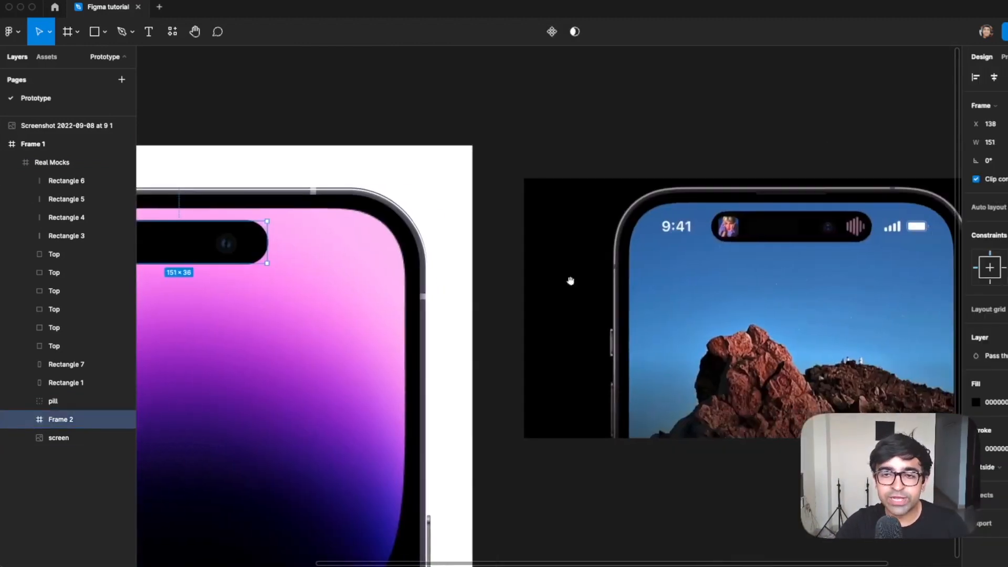
click(745, 293)
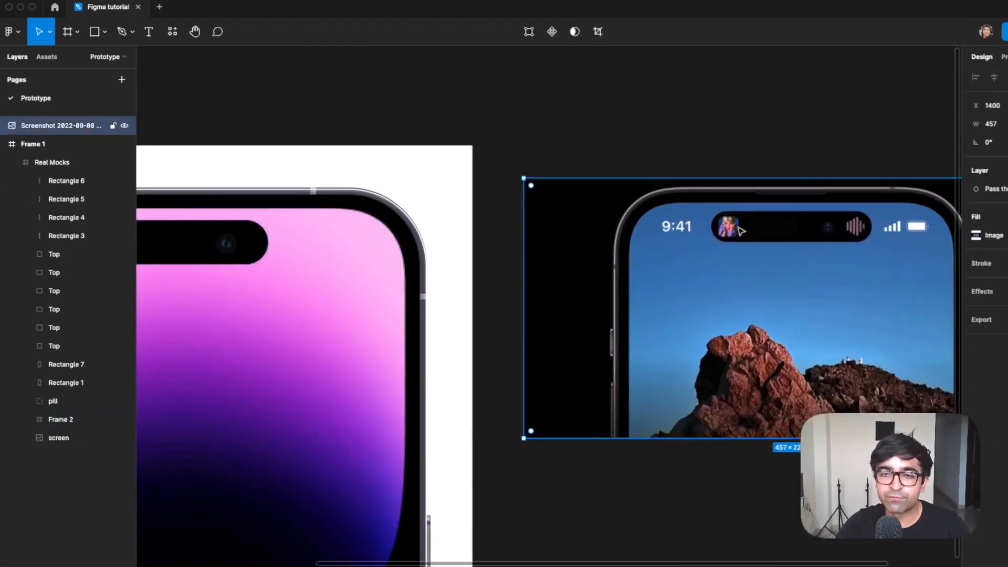
scroll(740, 231, up, 5)
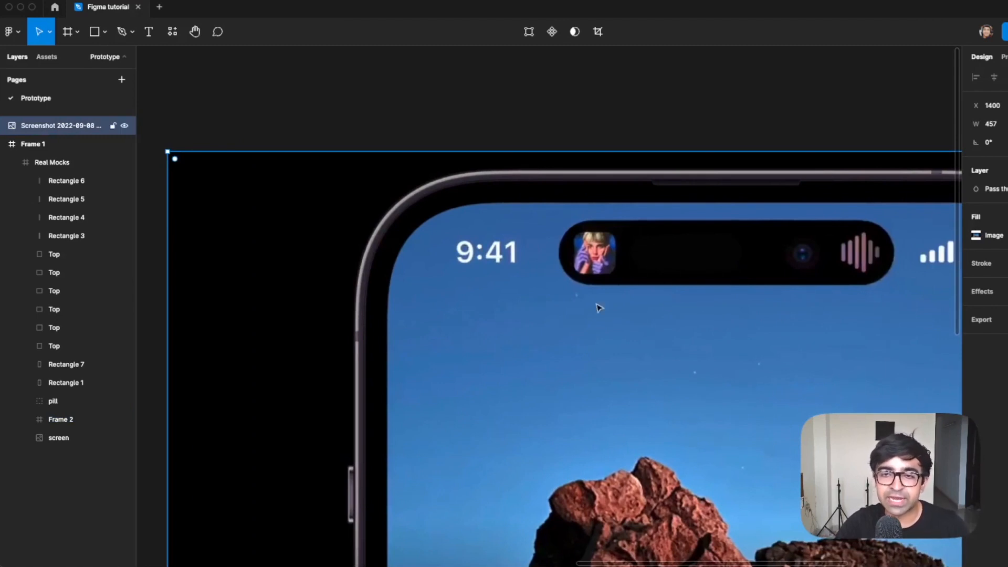
scroll(640, 285, down, 5)
scroll(619, 291, left, 5)
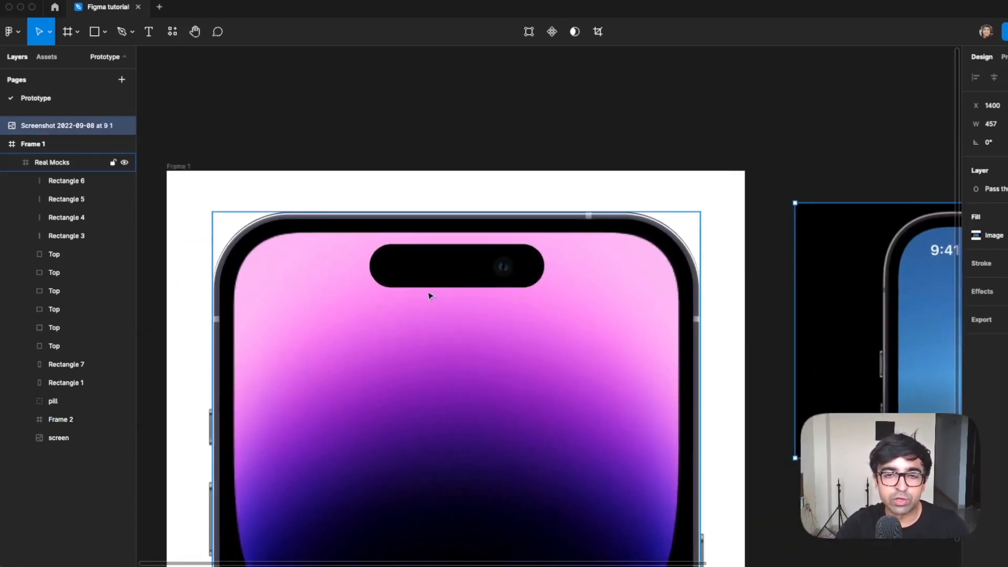
click(534, 271)
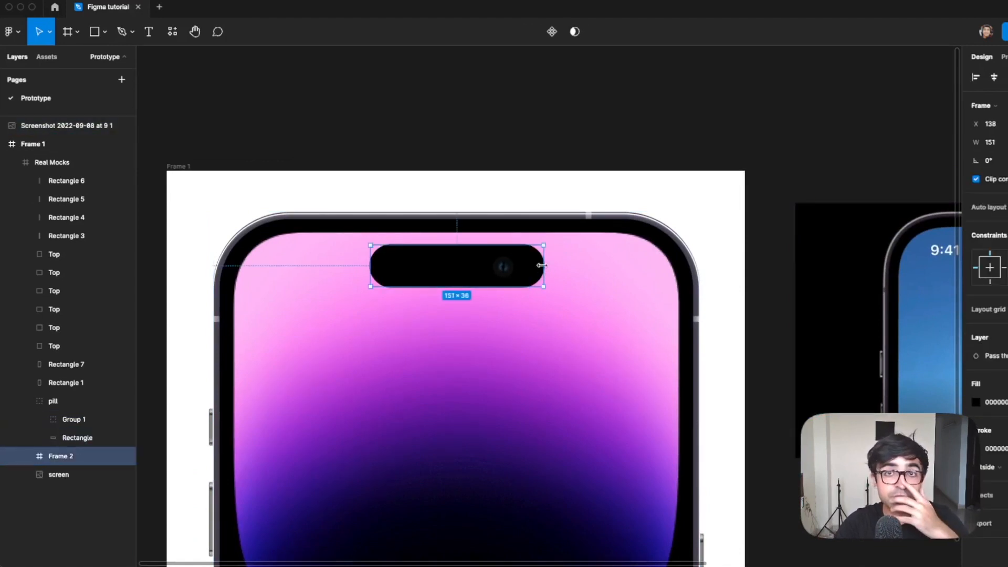
drag(371, 266, 319, 267)
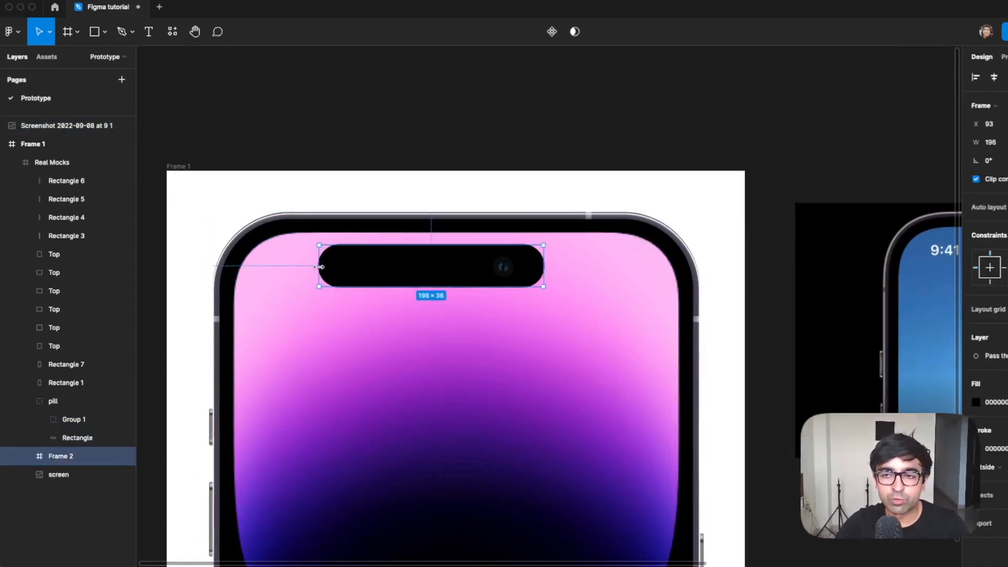
click(992, 78)
Draw a 22 × 22 square inside the left end of the black pill for the album art.
scroll(362, 275, up, 2)
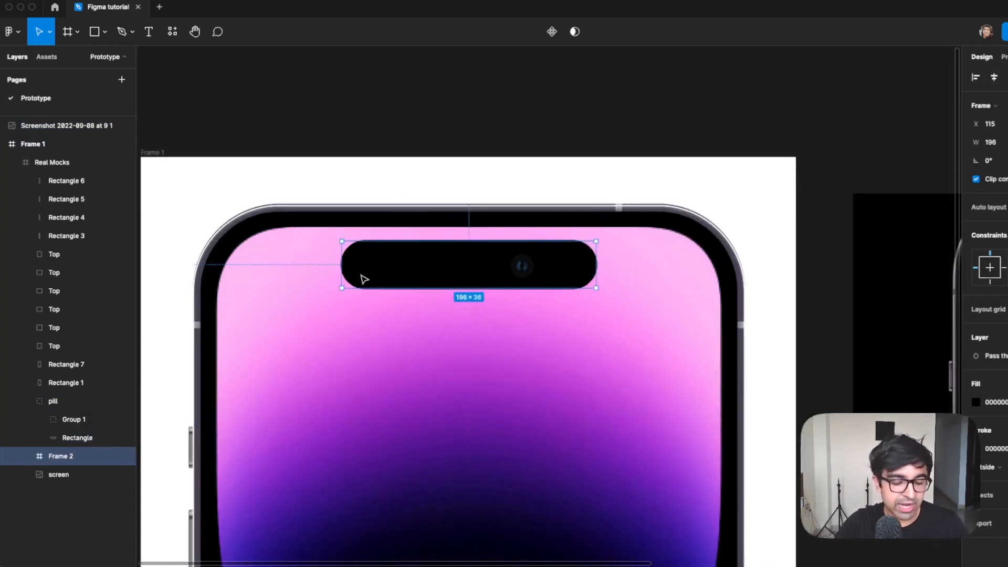
key(r)
mouse_move(357, 247)
mouse_down()
mouse_move(386, 279)
mouse_move(376, 269)
mouse_up()
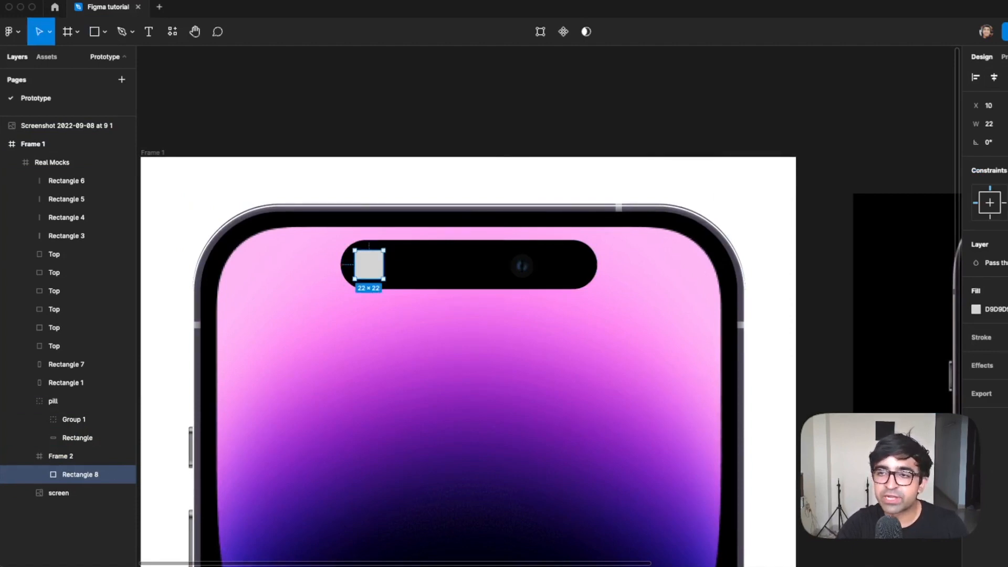
Round the album art square's corners to 4 and set corner smoothing to the iOS value of 60%.
click(867, 345)
scroll(884, 351, right, 5)
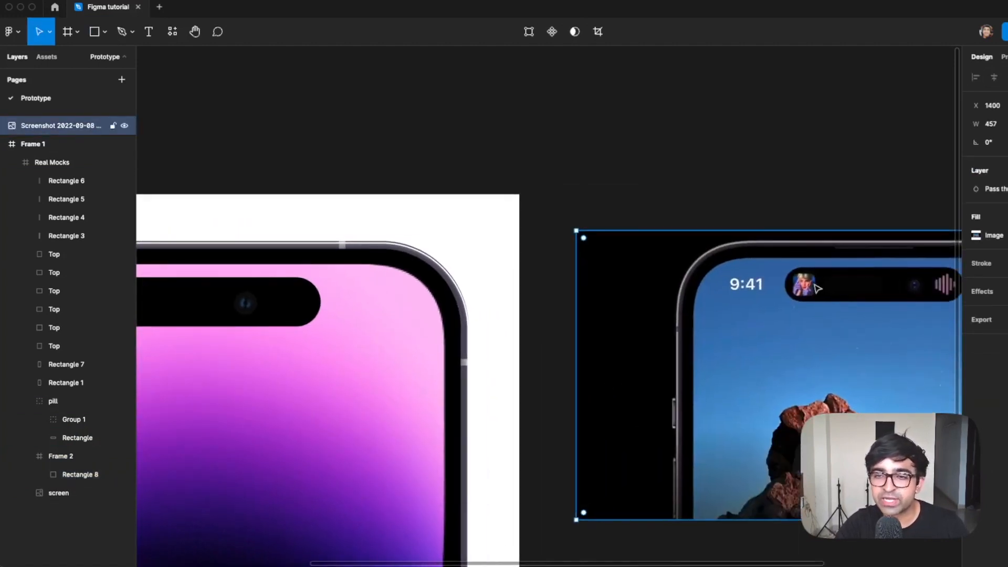
scroll(811, 293, up, 5)
scroll(560, 335, down, 5)
drag(560, 335, 833, 299)
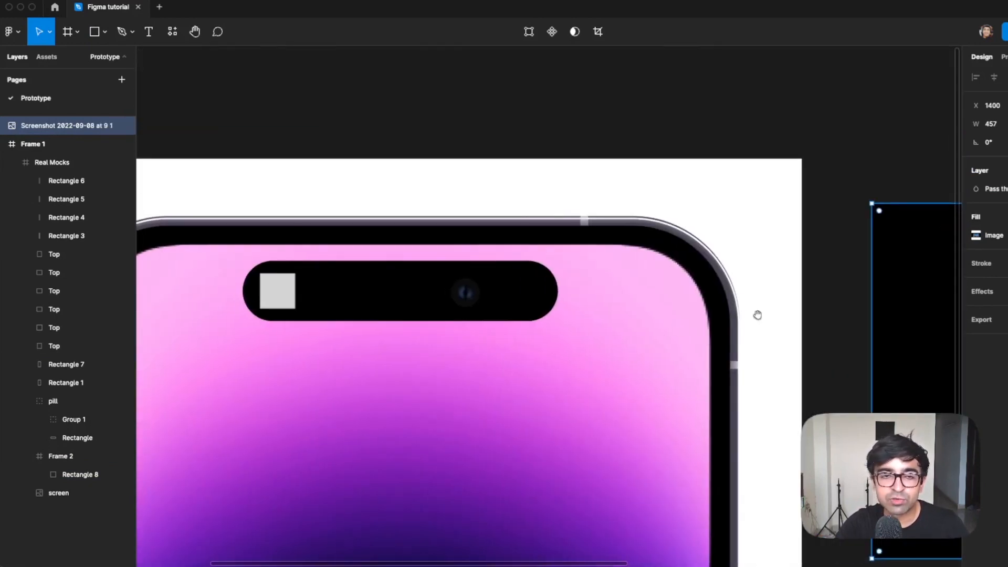
click(277, 291)
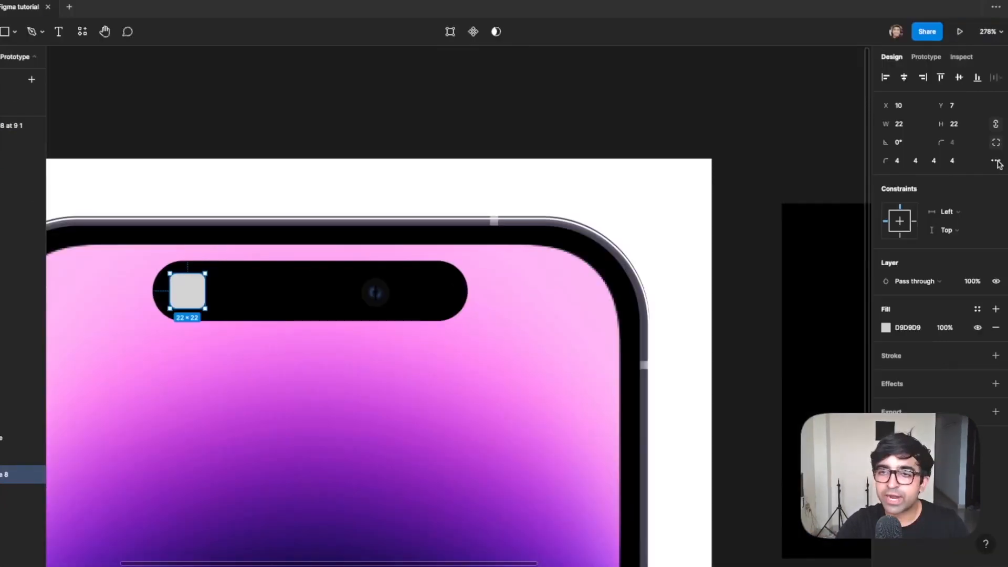
click(996, 162)
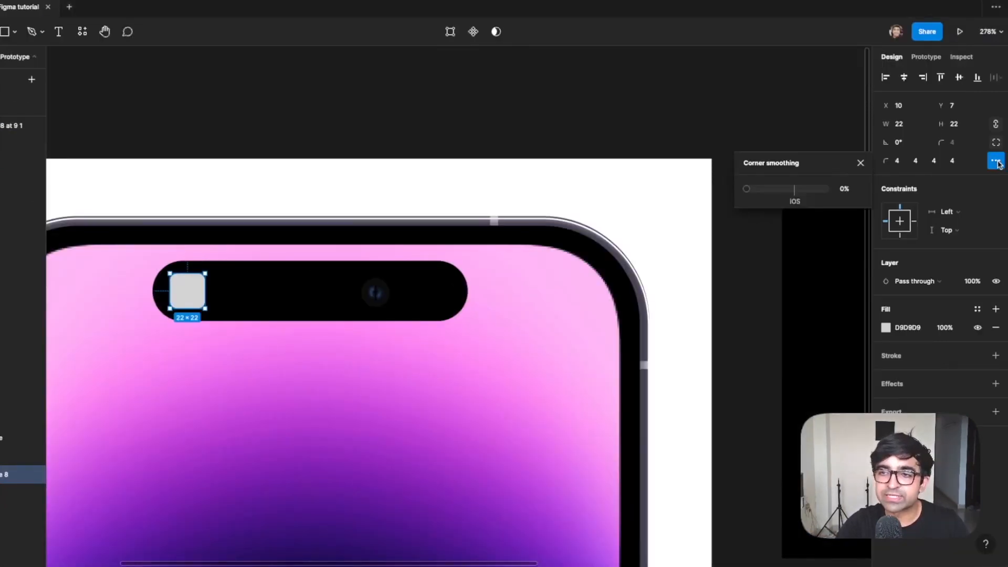
click(795, 190)
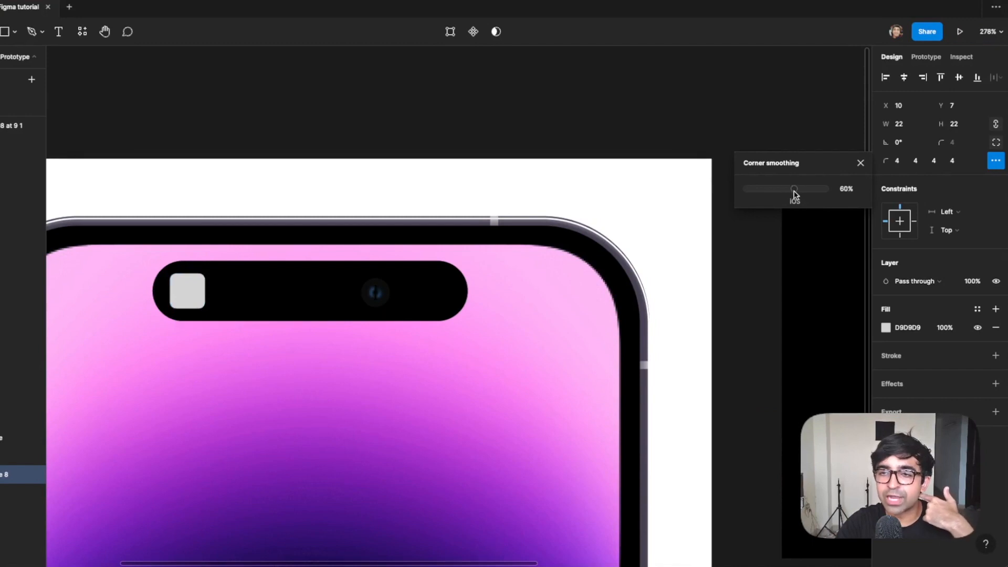
click(772, 300)
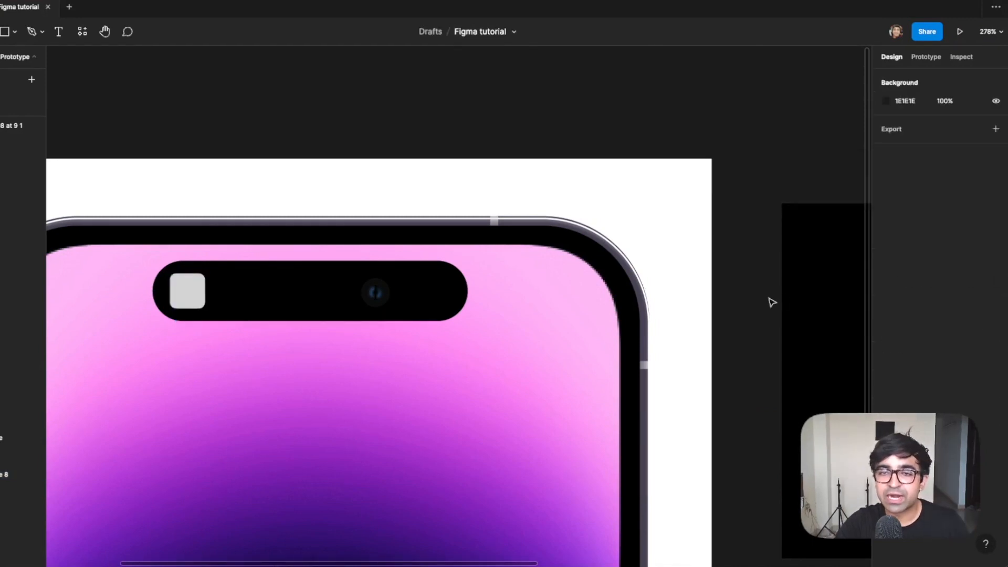
Compare the album art and waveform in the reference screenshot with the pill in the mockup.
scroll(771, 300, right, 10)
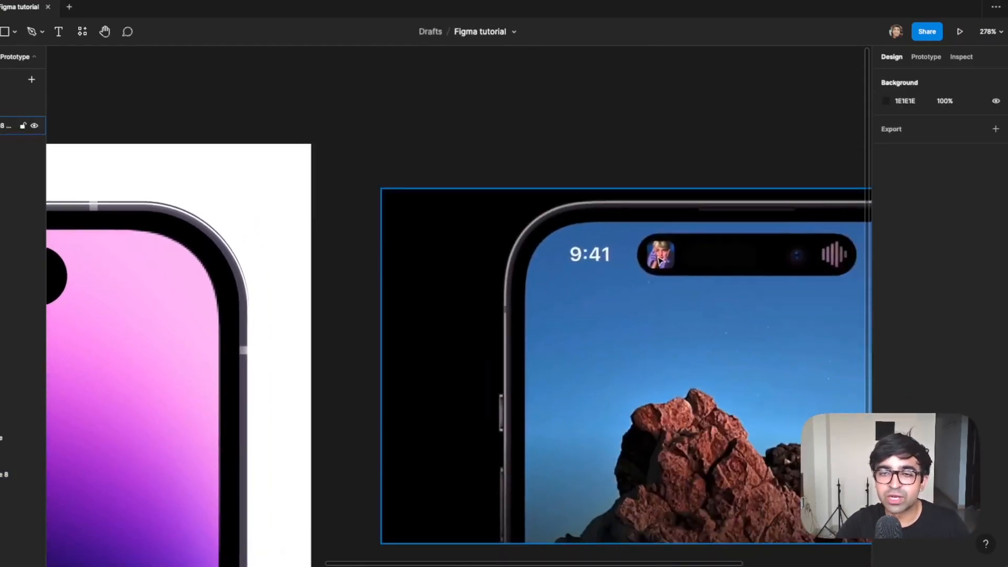
scroll(659, 259, up, 3)
scroll(639, 303, down, 3)
drag(443, 292, 826, 256)
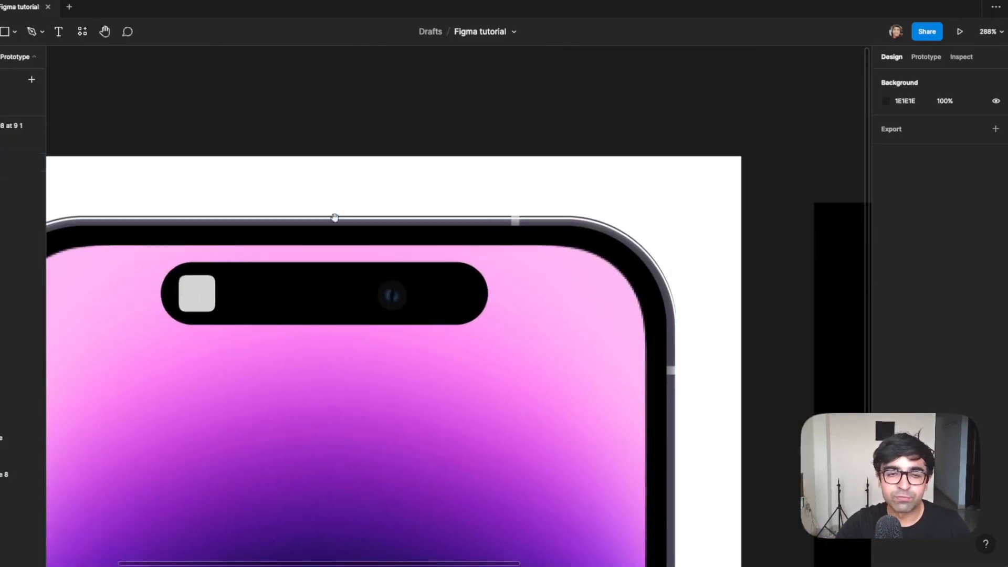
click(197, 292)
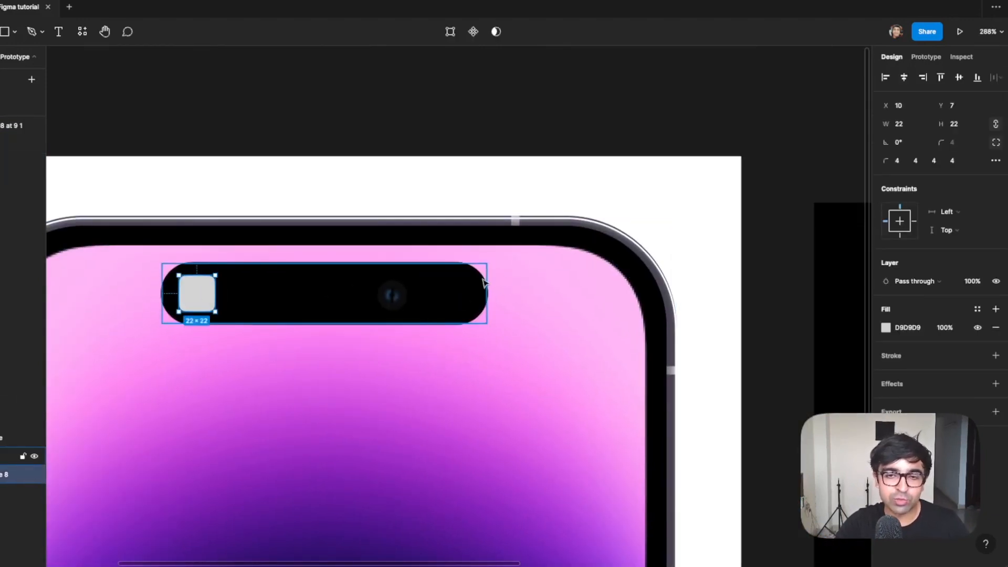
scroll(484, 283, right, 10)
scroll(329, 222, left, 15)
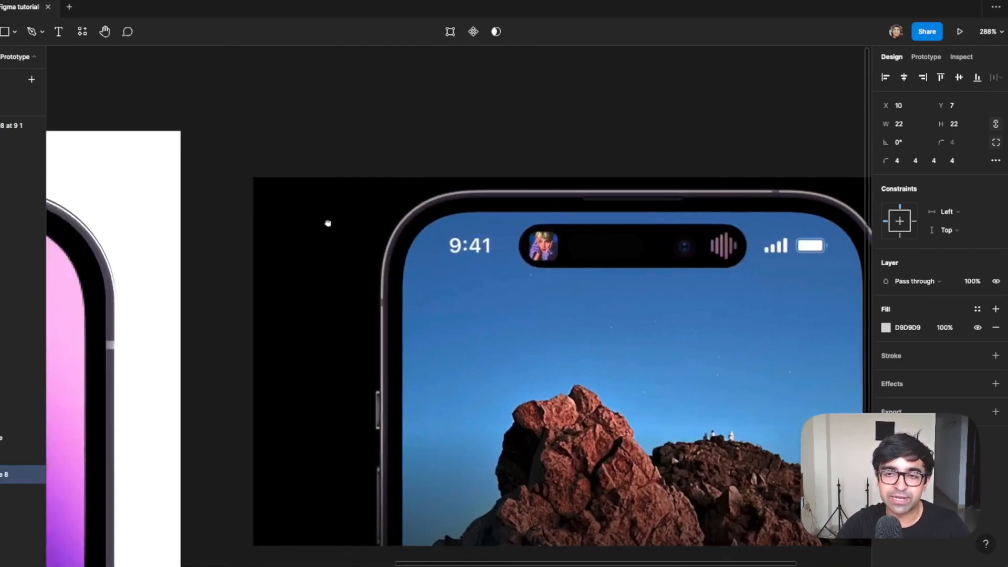
scroll(416, 269, up, 5)
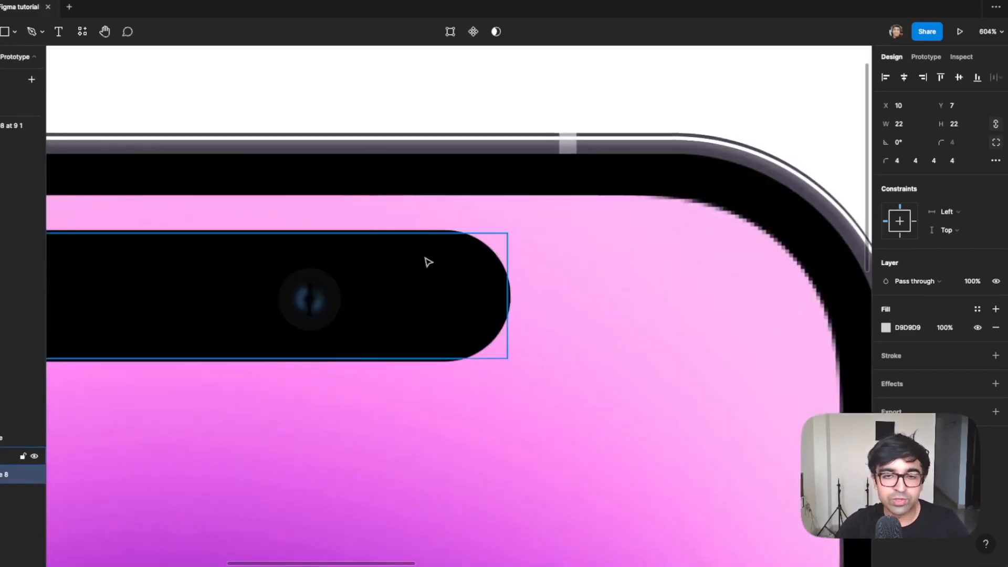
Draw a 4 × 22 bar near the right end of the black pill and duplicate it into four bars spaced 1 apart.
key(r)
drag(402, 261, 420, 340)
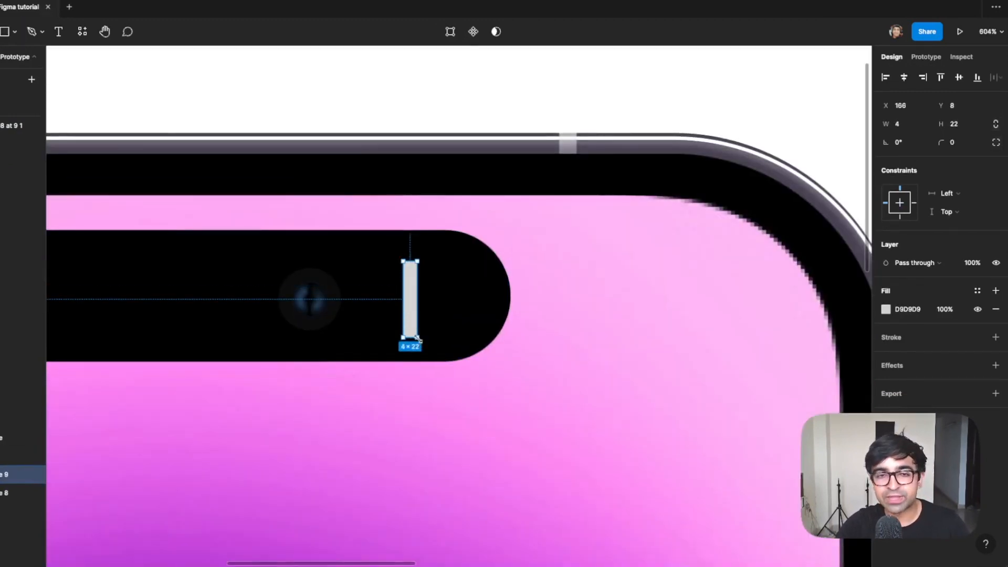
key(Escape)
key(Escape)
click(415, 321)
drag(413, 305, 466, 298)
Narrow all four waveform bars to a width of 2 with spacing 1, and round their corners to 500.
shift+click(451, 298)
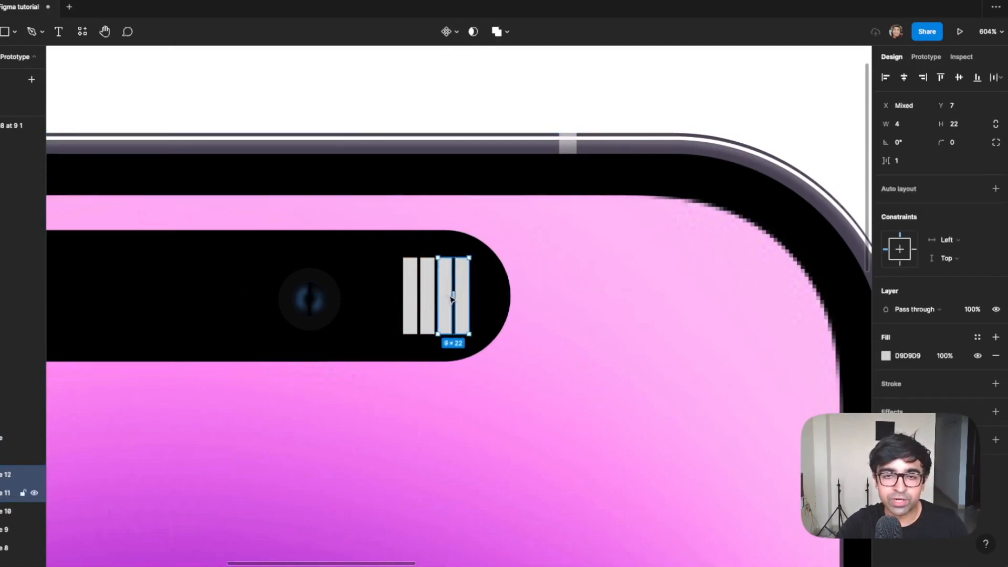
shift+click(428, 307)
shift+click(415, 316)
scroll(468, 317, up, 5)
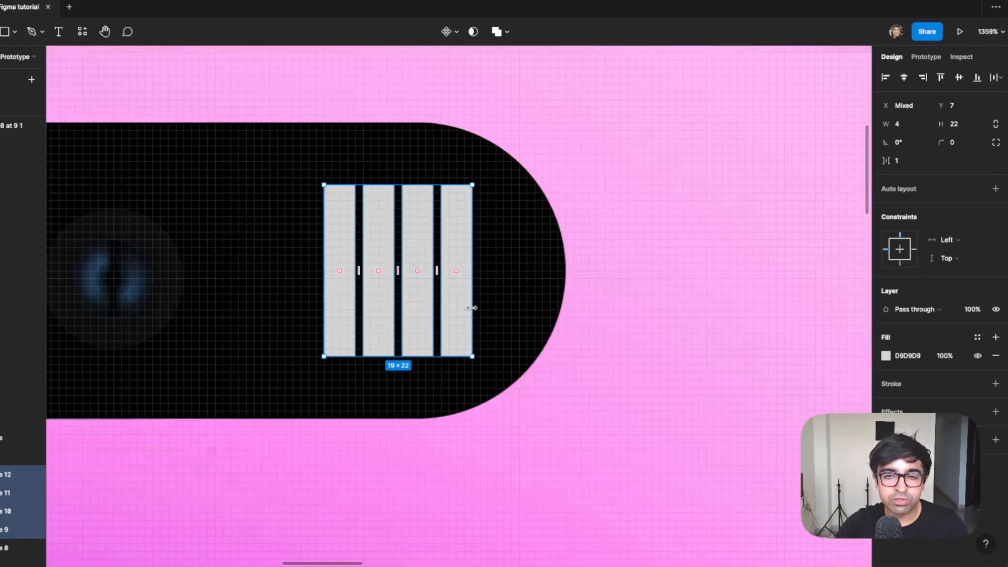
drag(468, 308, 440, 313)
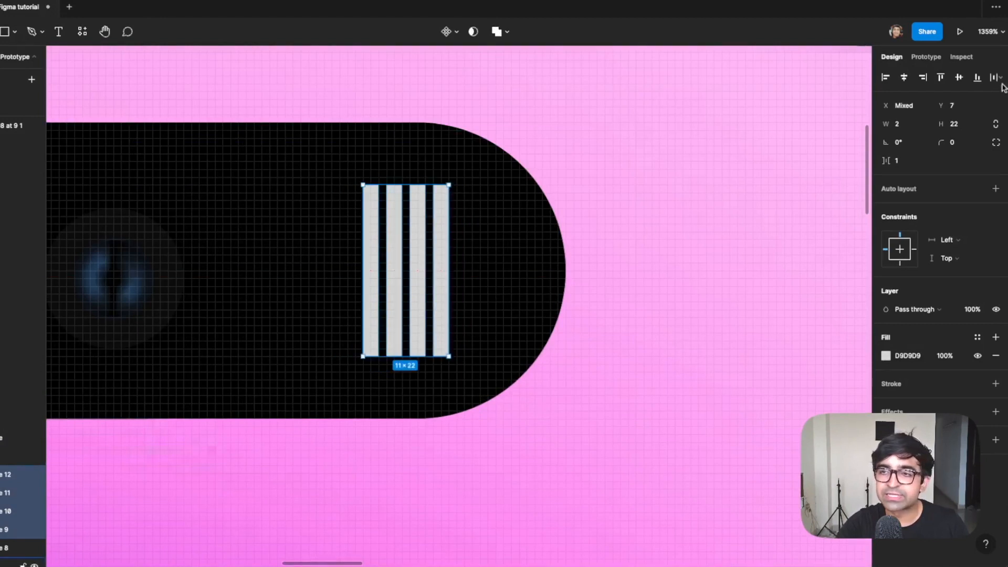
key(Return)
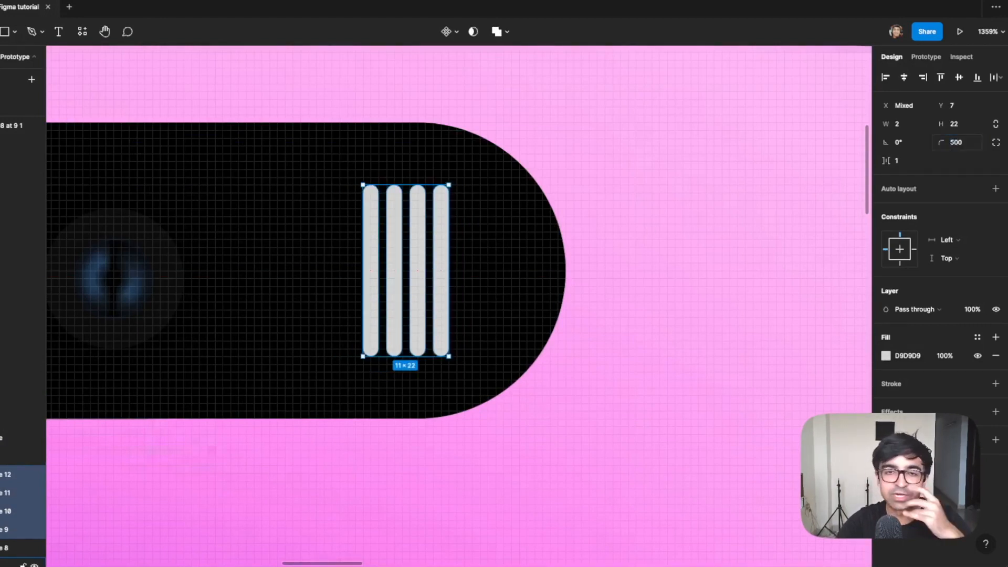
Combine the four bars into a single union shape and change its fill to a linear gradient.
click(497, 32)
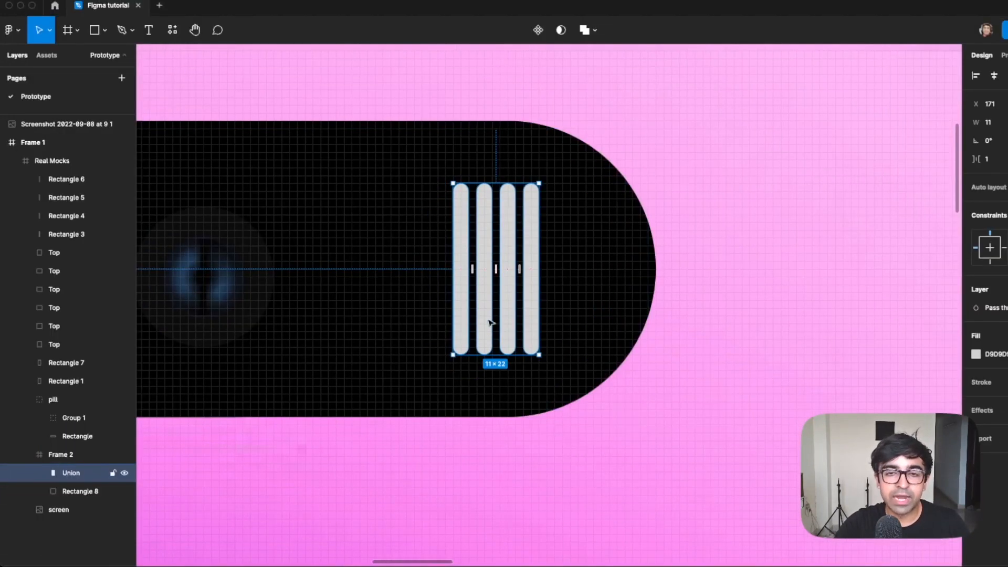
click(976, 355)
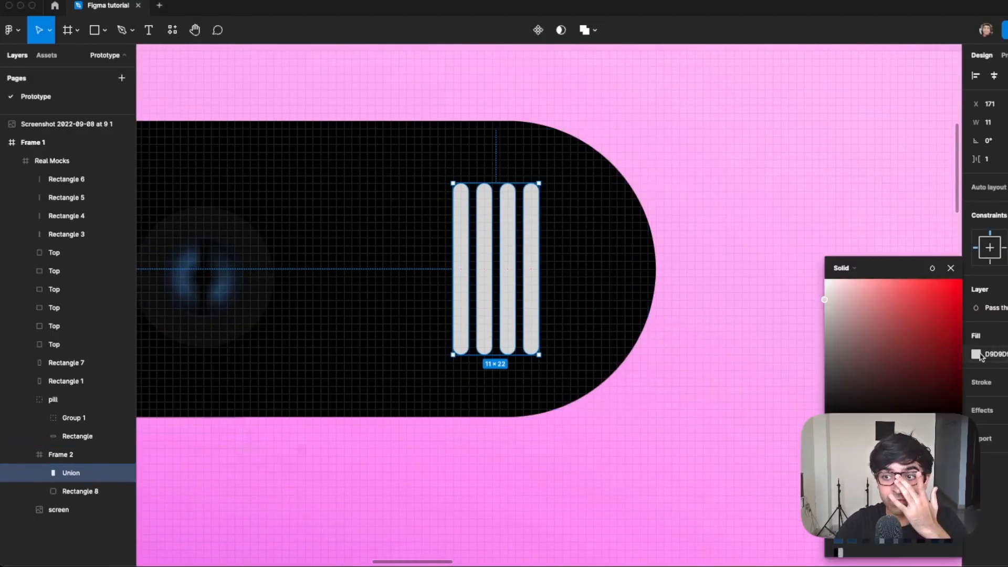
click(846, 269)
click(846, 281)
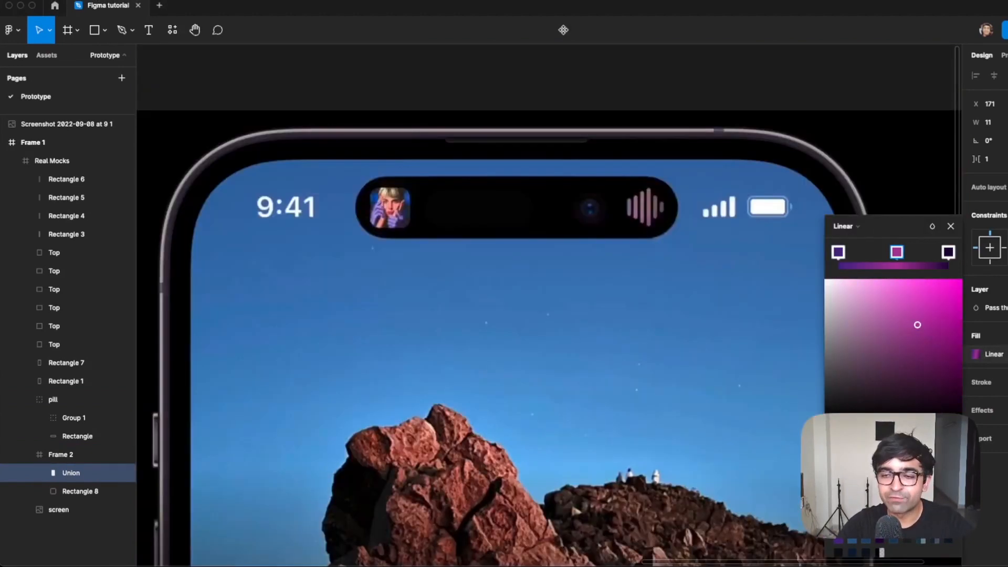
Recolour the three gradient stops of the waveform with colours sampled from the middle, left and right of the reference waveform.
key(i)
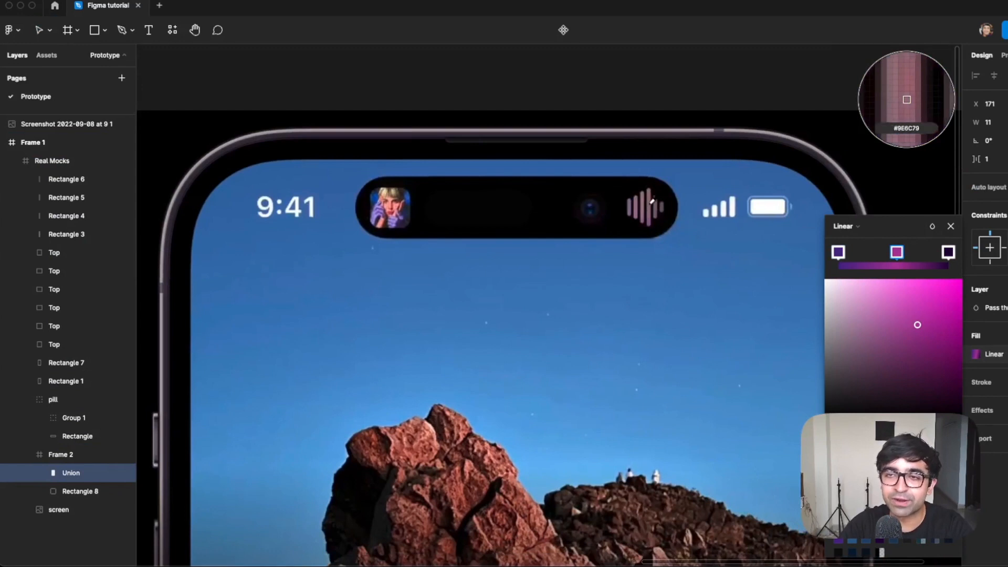
click(652, 206)
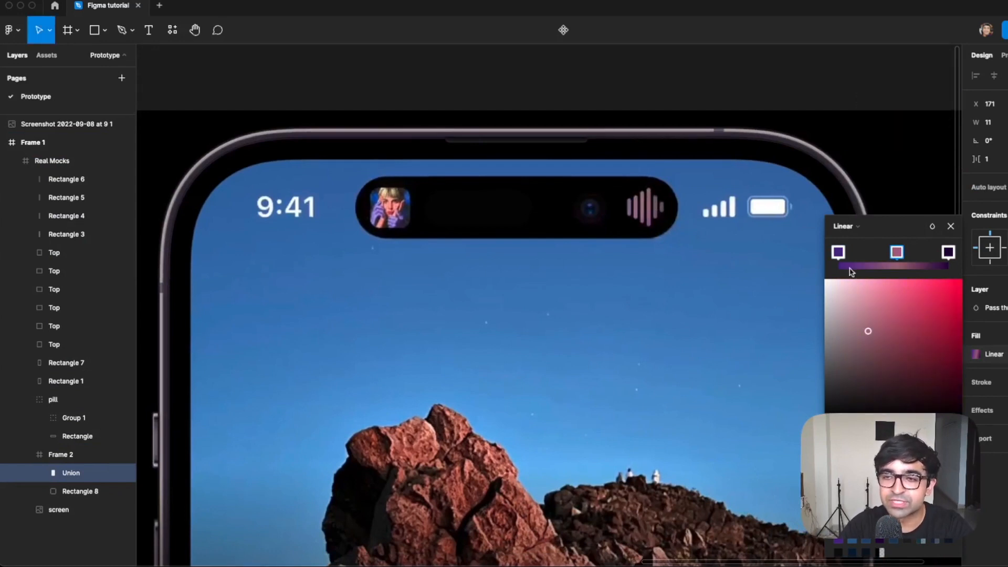
click(838, 252)
key(i)
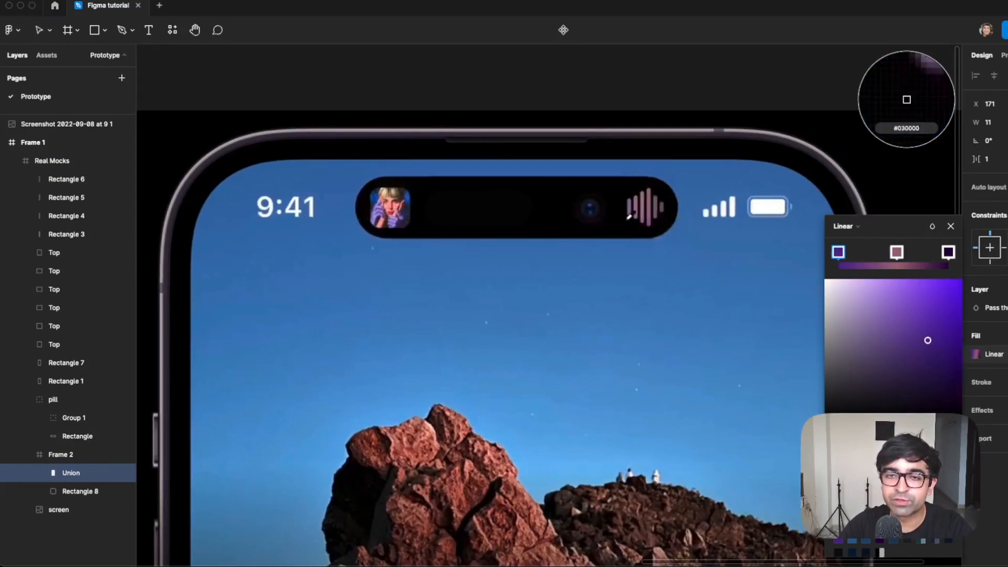
click(631, 203)
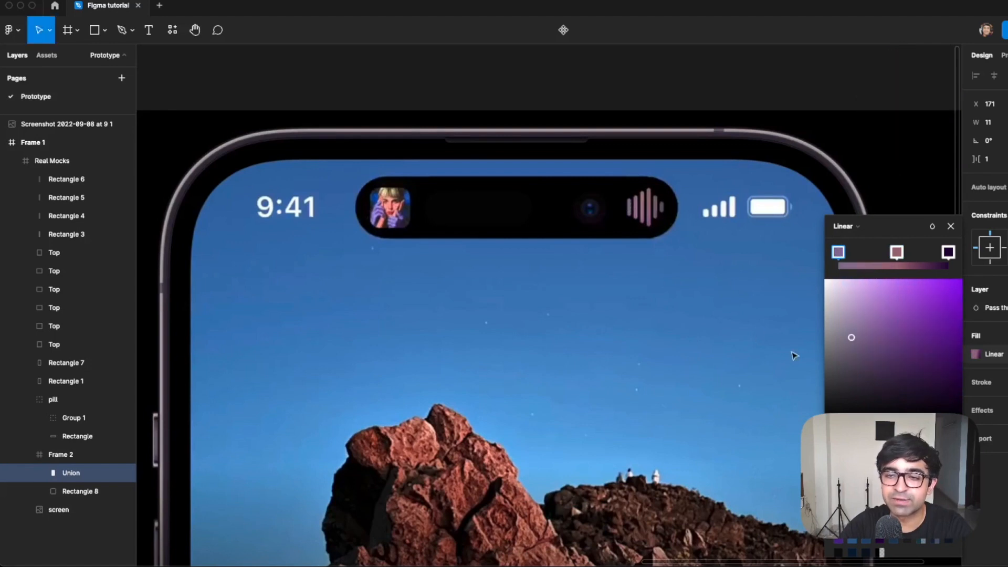
key(i)
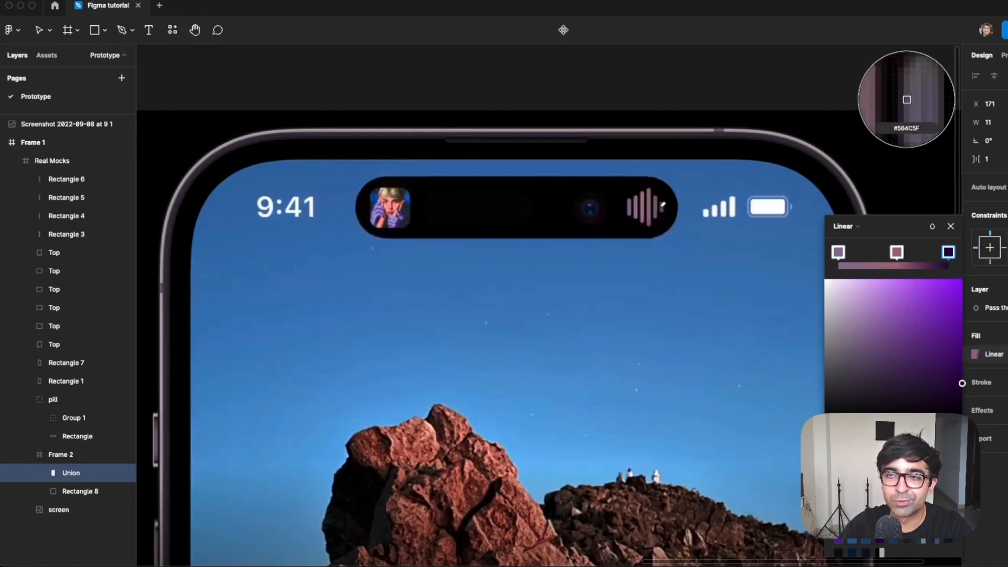
click(659, 213)
click(480, 373)
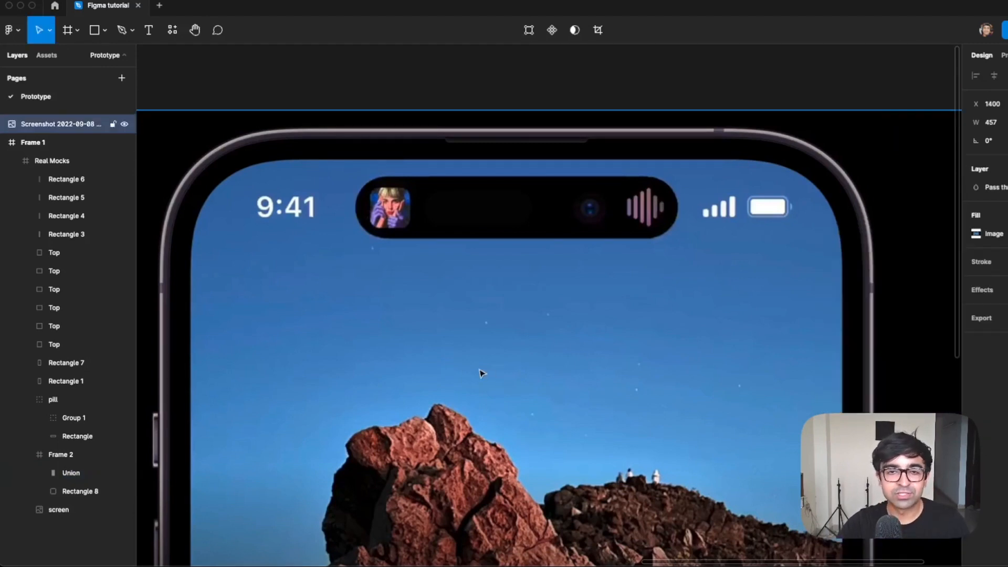
Vary the heights of the waveform bars inside the union, shortening the second bar to 14 and centring it vertically.
scroll(578, 349, left, 10)
scroll(387, 222, up, 5)
scroll(386, 221, left, 4)
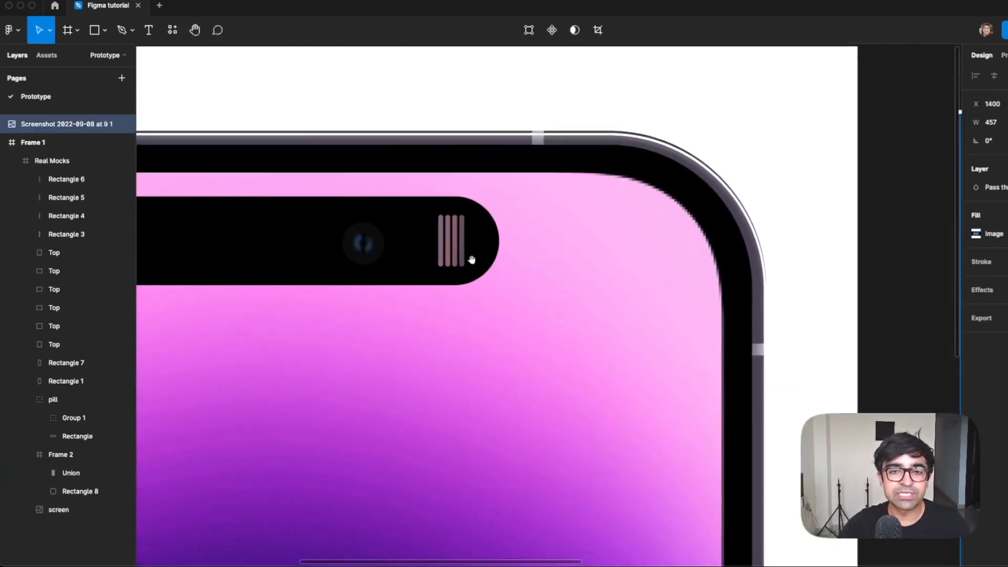
scroll(464, 265, up, 5)
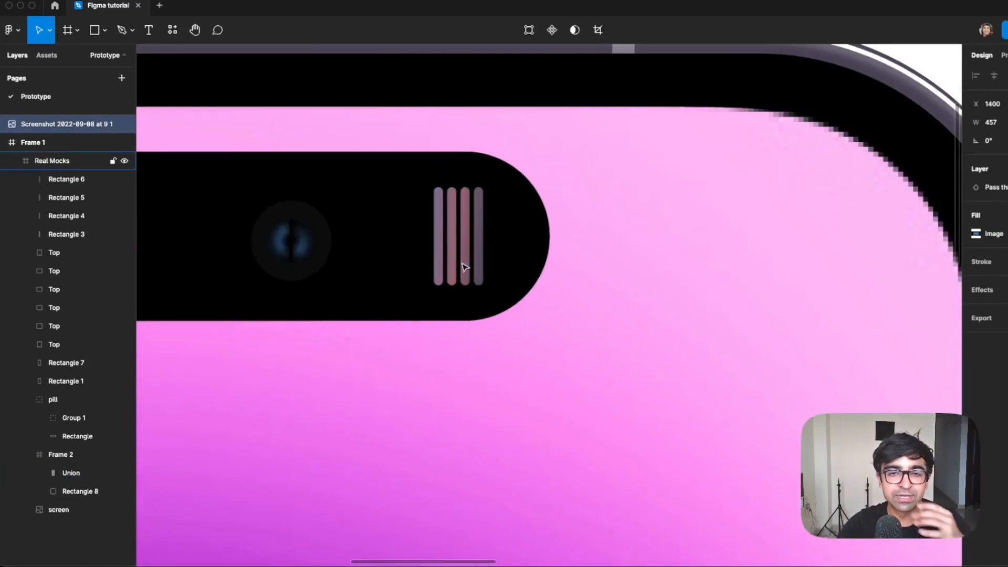
click(465, 267)
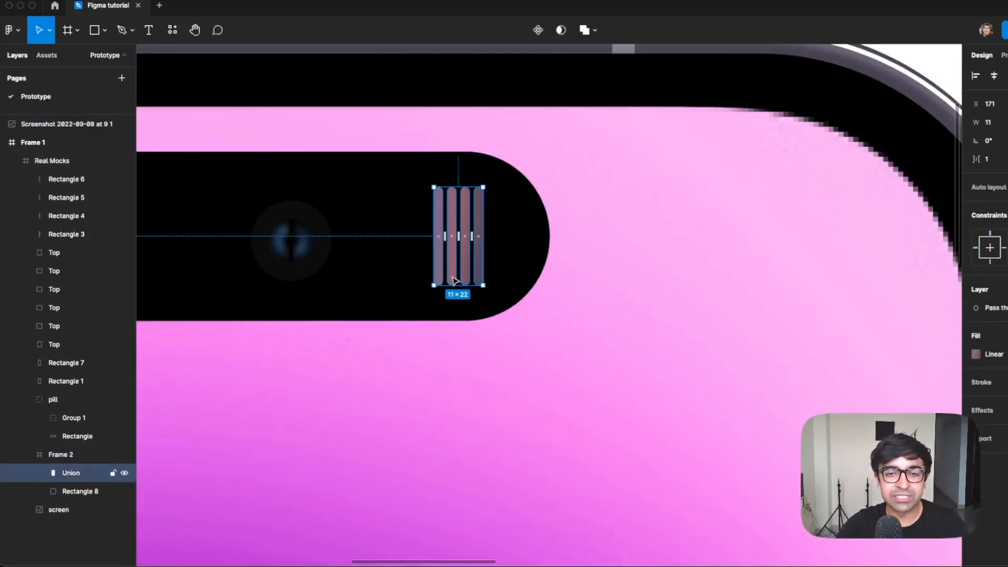
double_click(451, 280)
drag(450, 285, 451, 250)
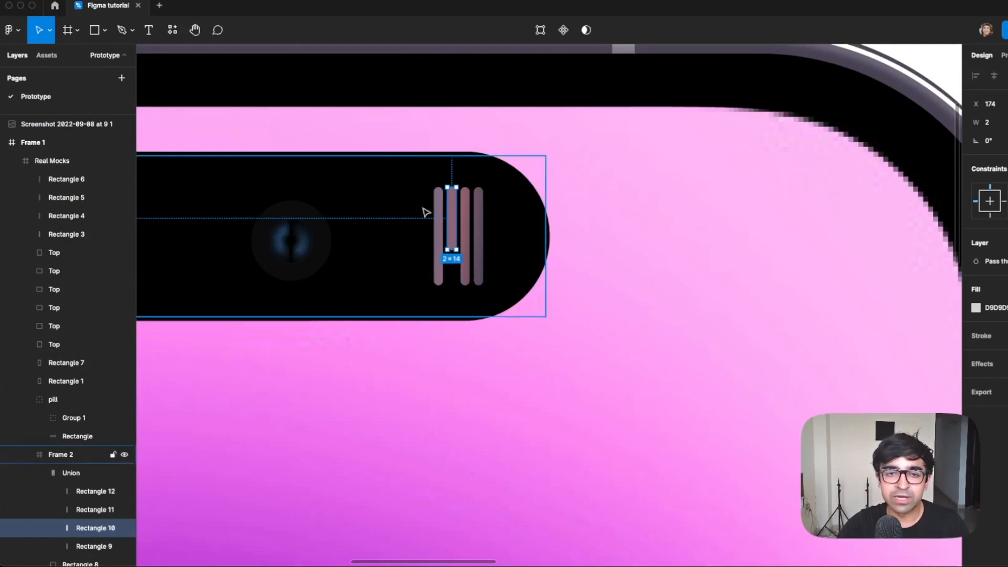
drag(454, 210, 455, 229)
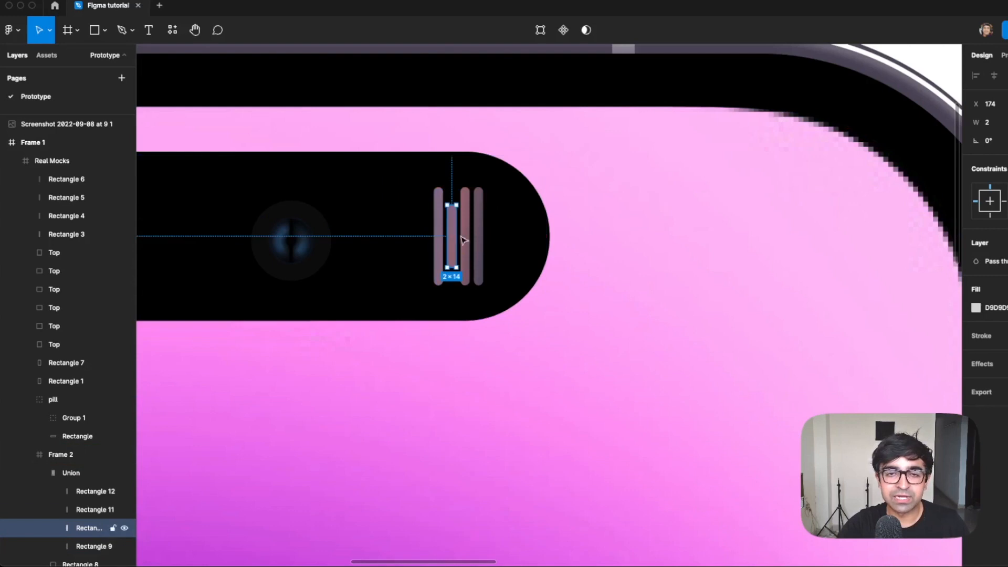
click(467, 254)
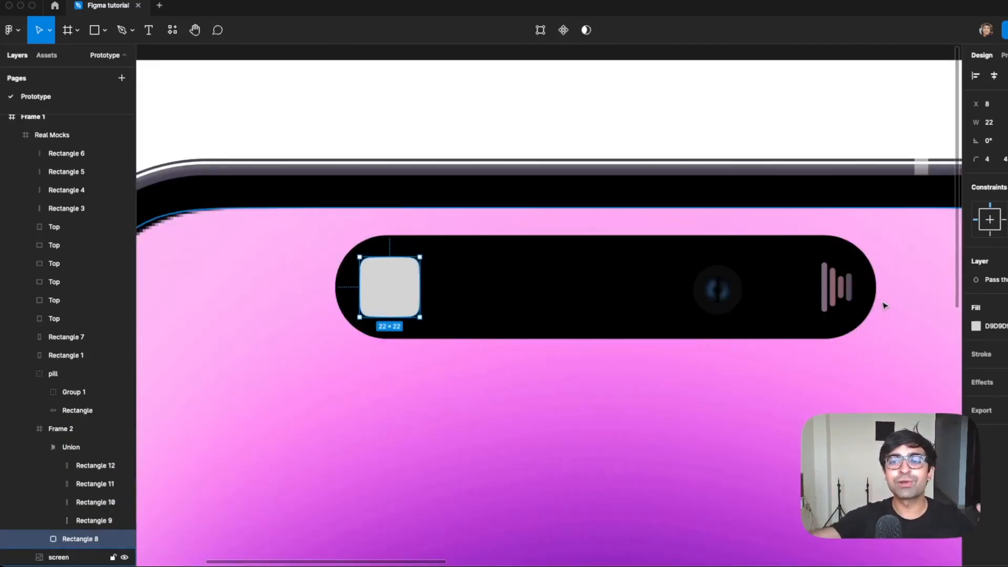
Apply auto layout to the black pill frame holding the album art and the waveform.
shift+click(828, 288)
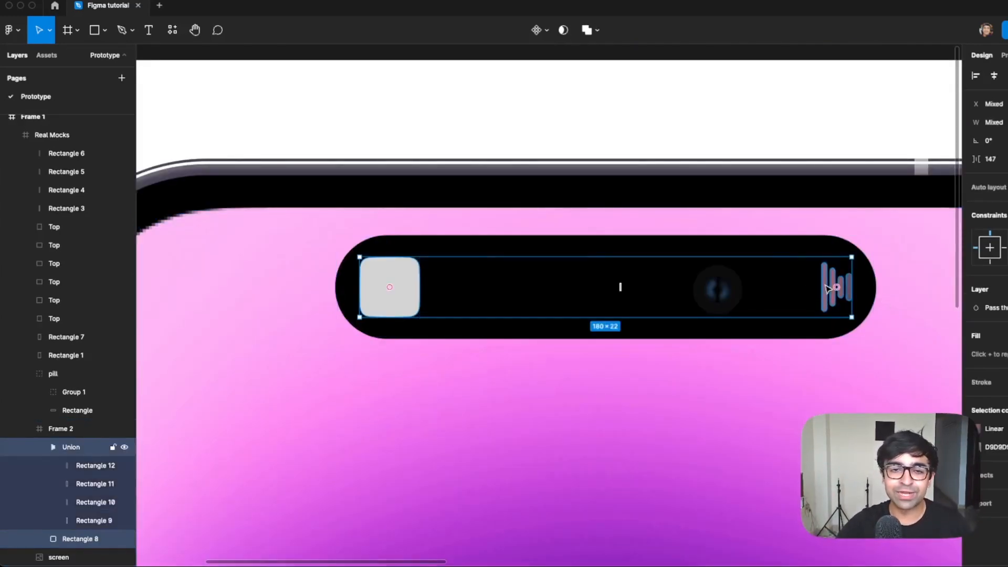
click(382, 252)
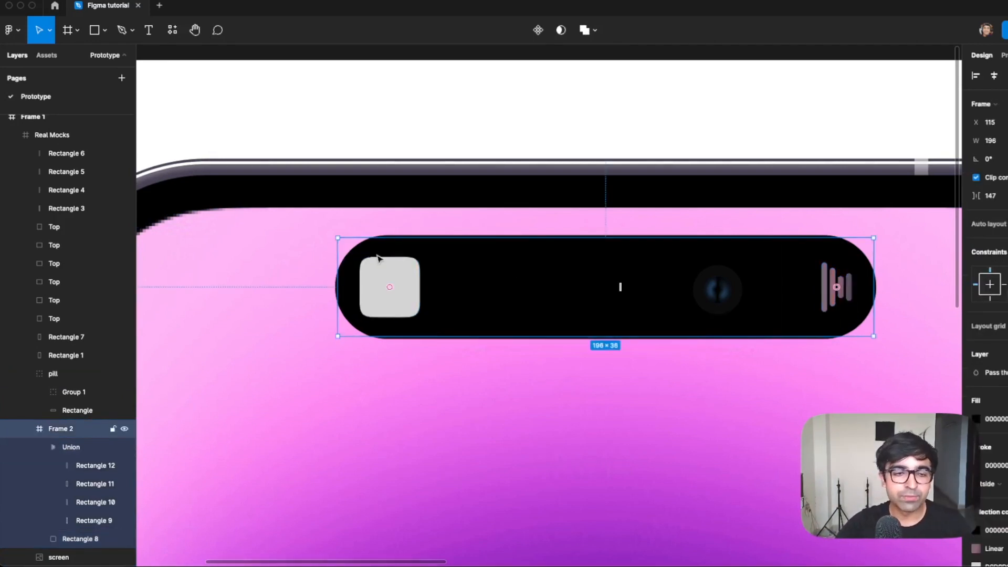
right_click(378, 257)
key(Escape)
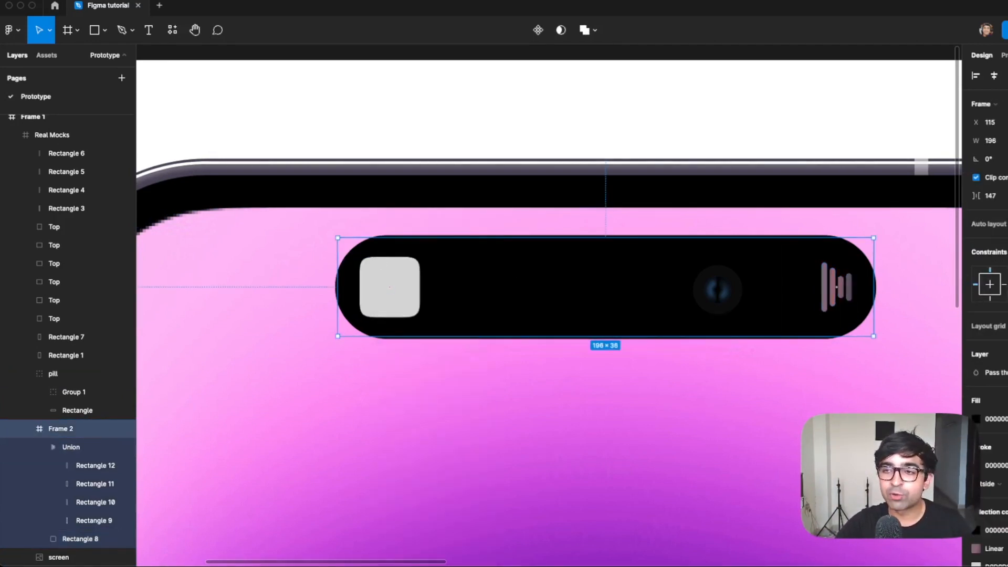
key(shift+a)
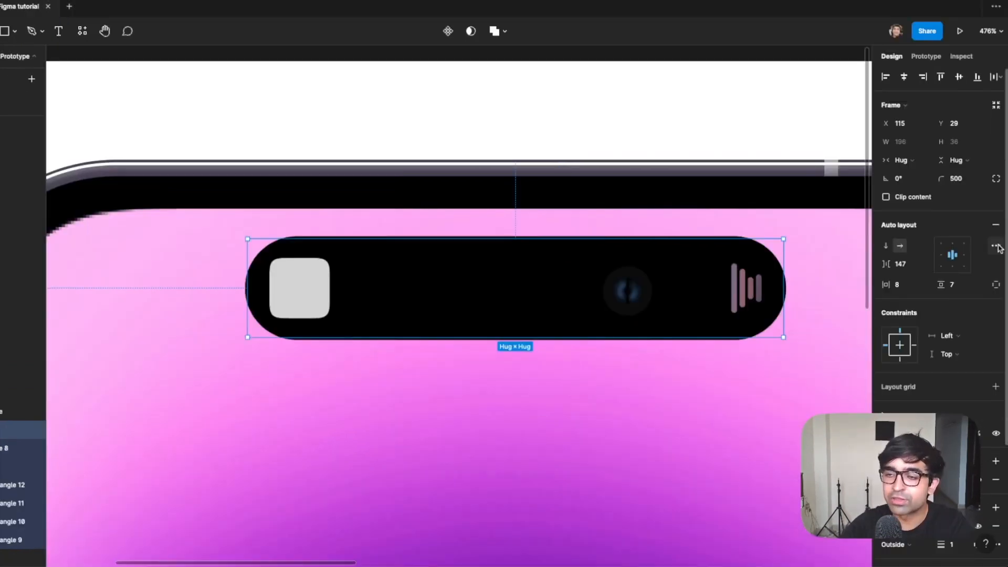
Set the pill's auto layout spacing mode to Space between.
click(997, 246)
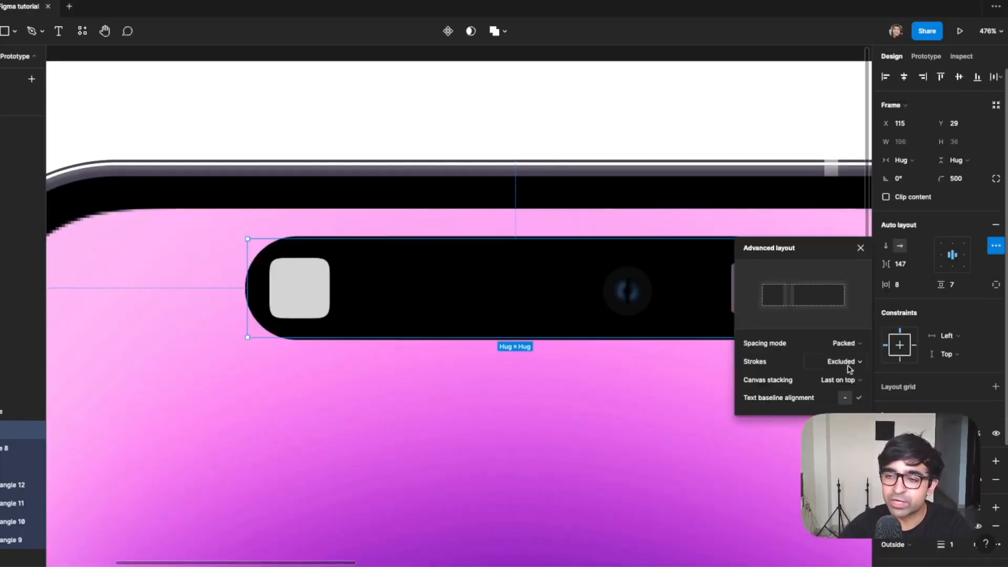
click(851, 348)
click(835, 356)
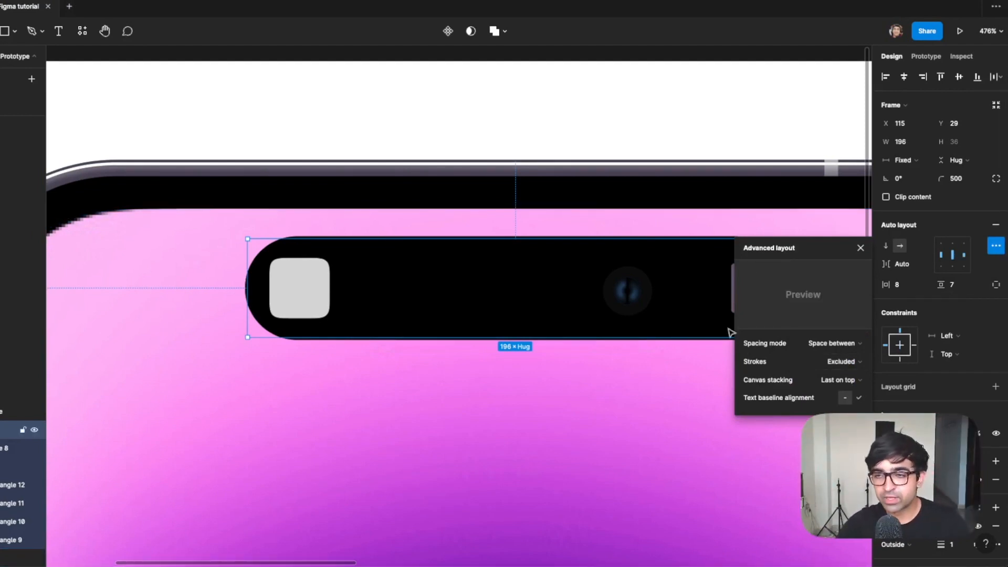
click(996, 246)
click(538, 352)
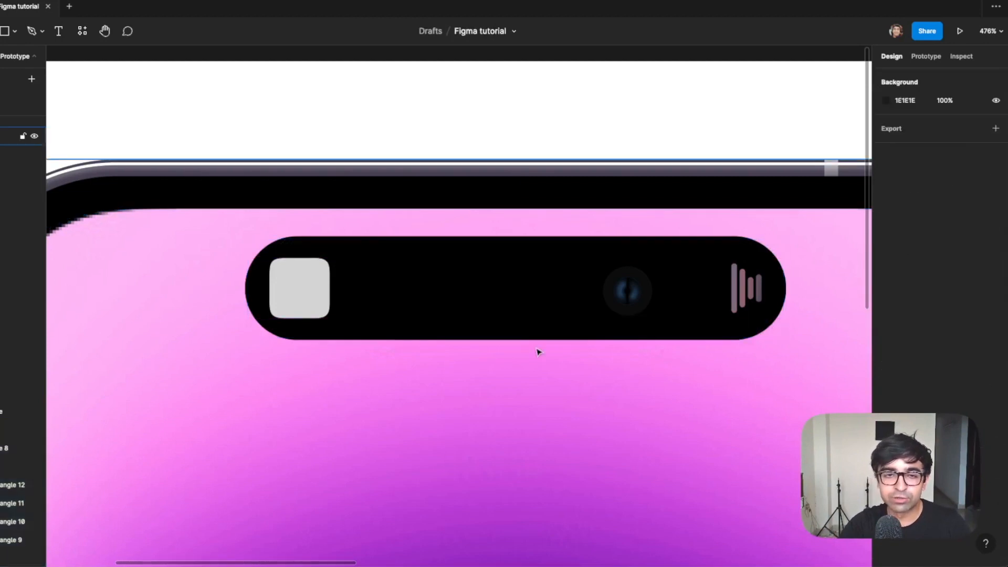
Duplicate the Frame 1 phone mockup directly below the original, beside the expanded player reference.
scroll(538, 351, down, 5)
click(440, 324)
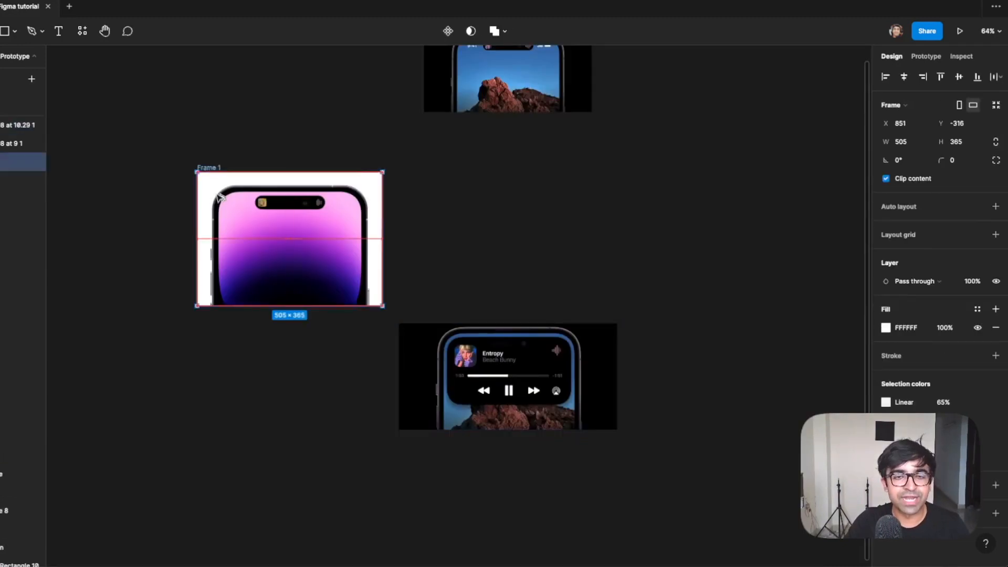
drag(229, 170, 230, 323)
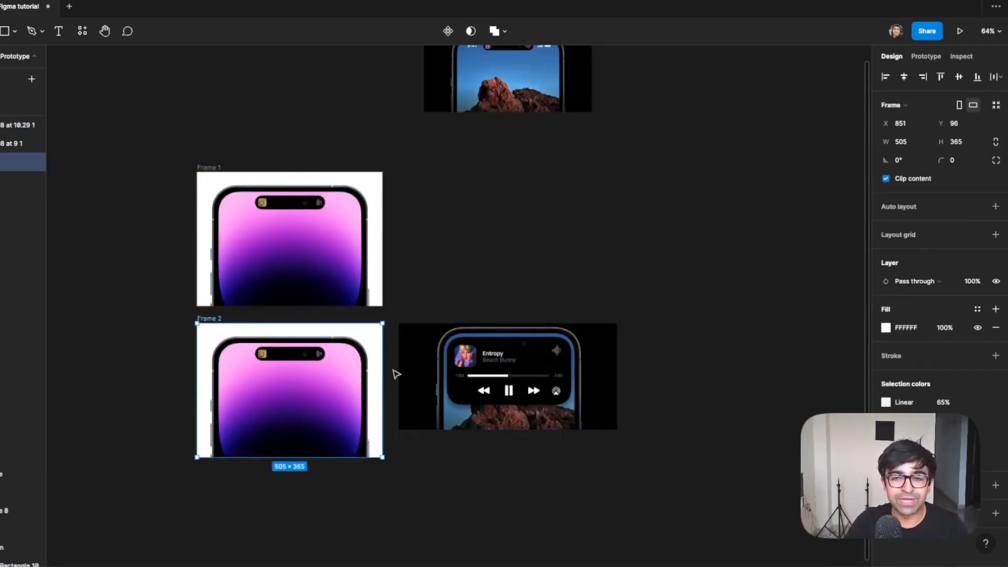
Enlarge the black pill in the duplicated mockup to 358 × 158, following the expanded player reference.
scroll(317, 408, up, 3)
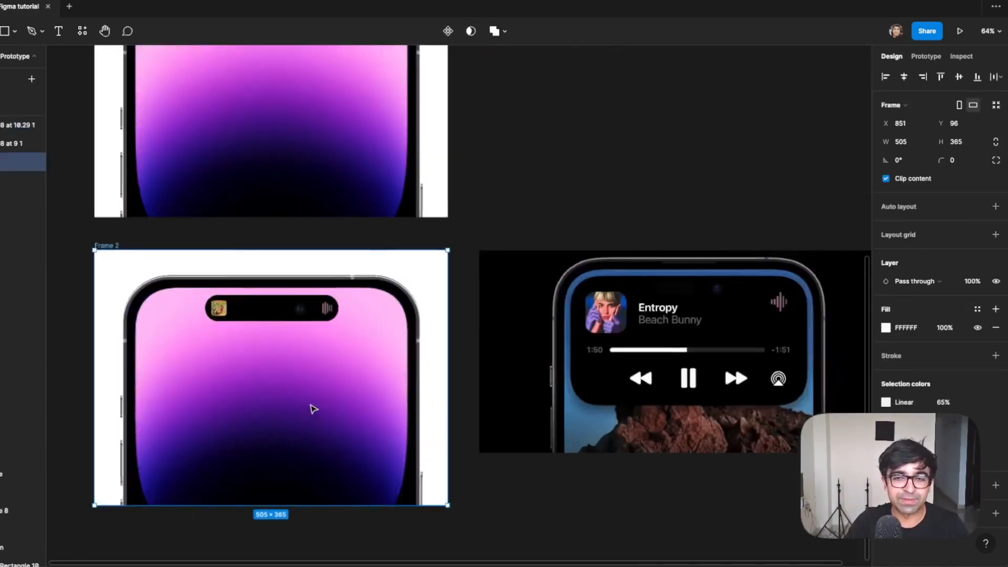
click(608, 351)
click(589, 179)
click(268, 317)
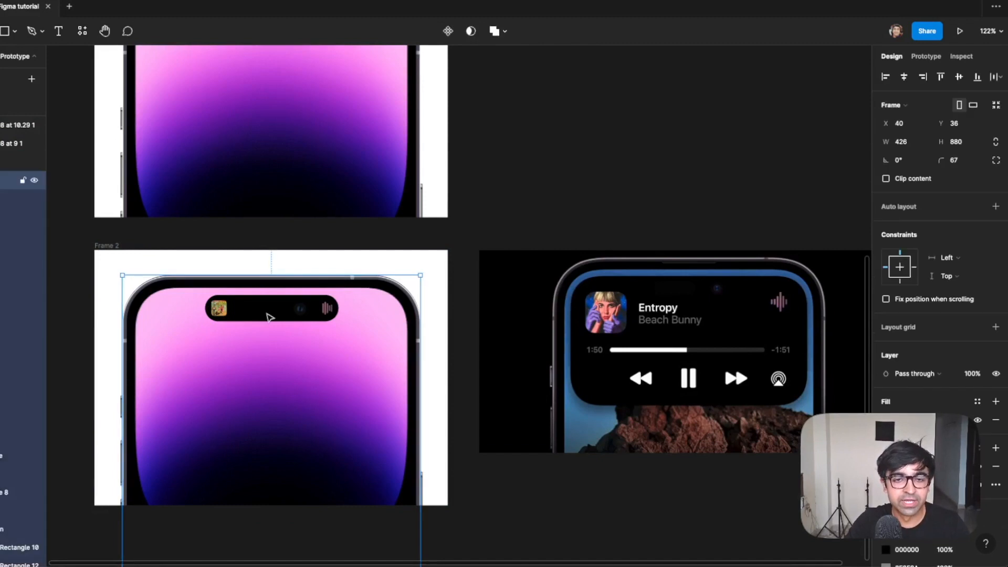
click(314, 319)
key(shift+a)
drag(339, 310, 388, 314)
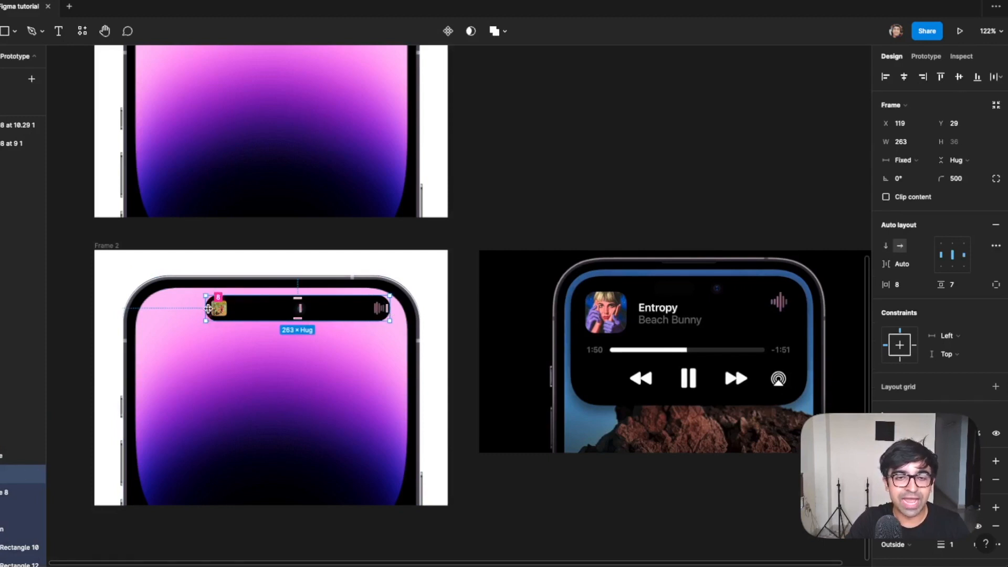
drag(208, 309, 243, 391)
scroll(207, 307, up, 5)
drag(285, 441, 288, 475)
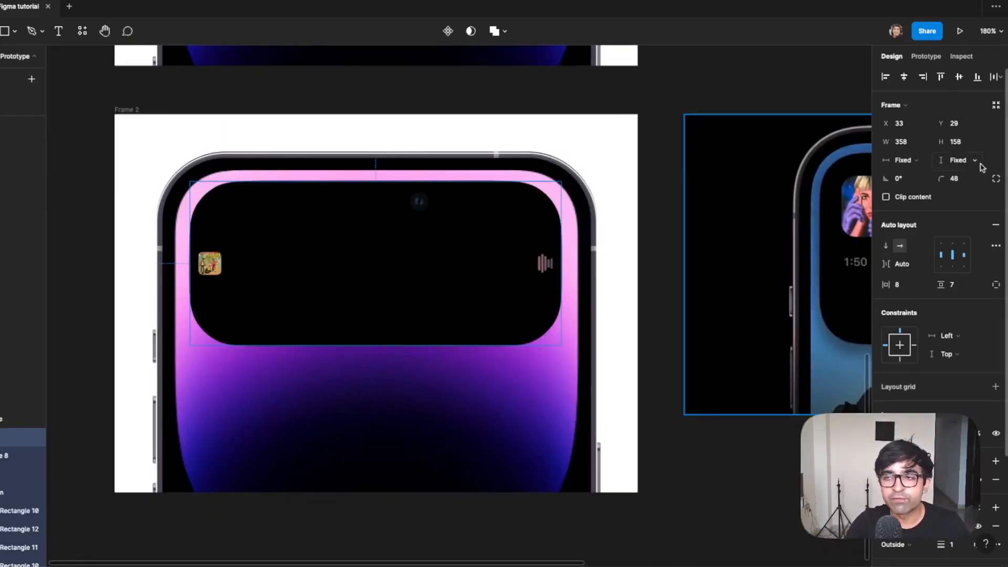
Set the enlarged pill's corner radius to 42.
click(968, 180)
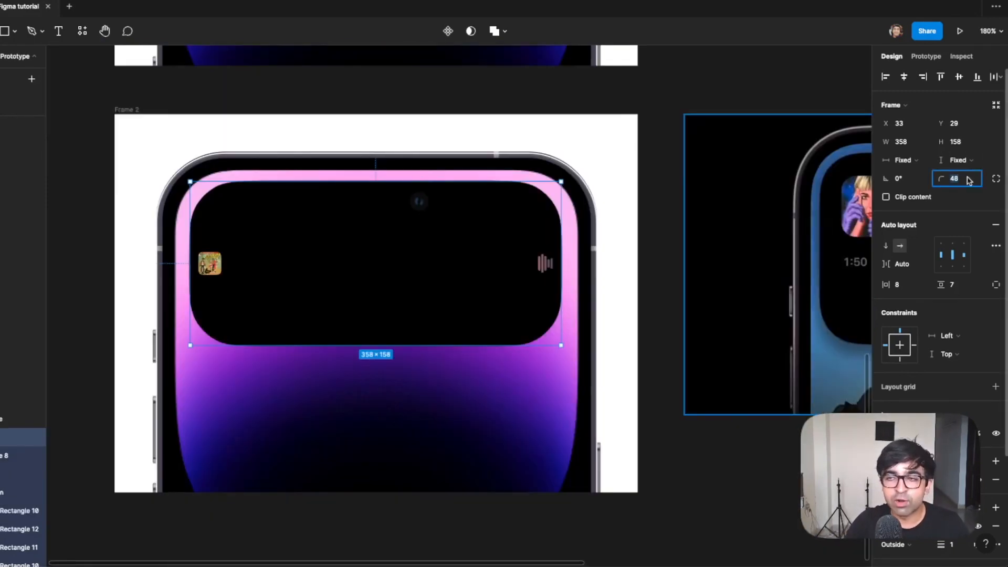
text(42)
key(Return)
key(Escape)
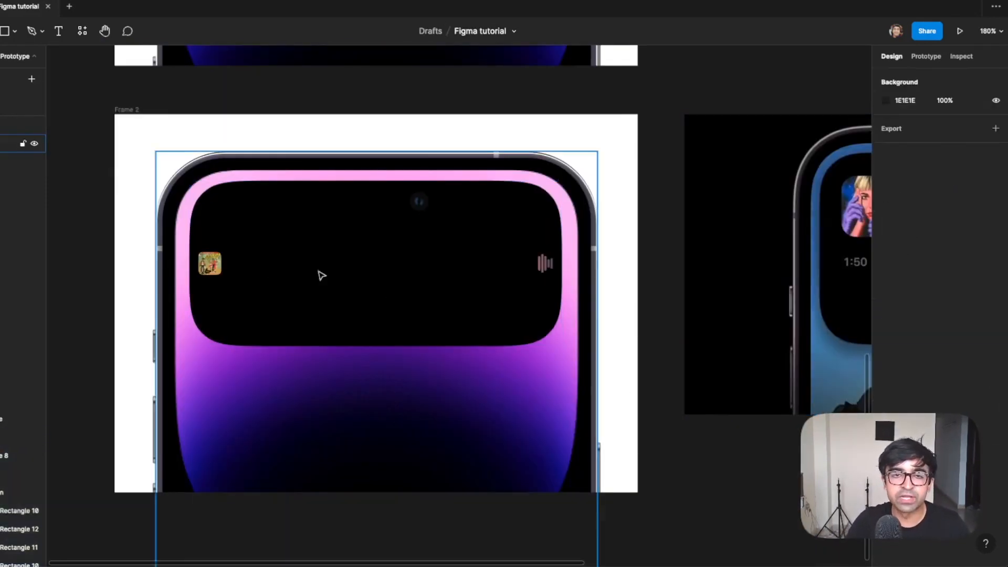
Enlarge the black player pill to 363 × 185 with corner radius 50, and its album cover to 74 × 74.
click(314, 310)
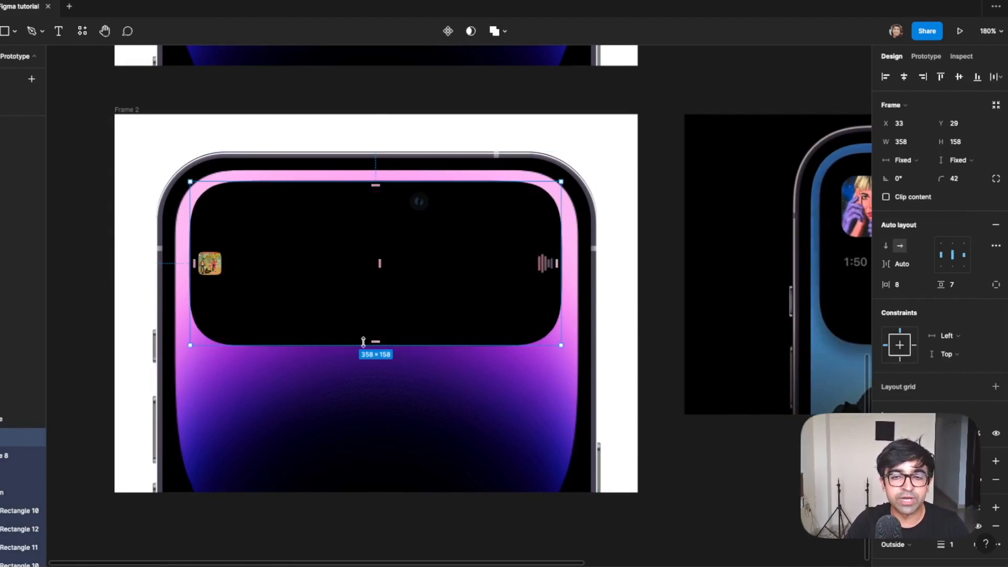
drag(363, 344, 364, 373)
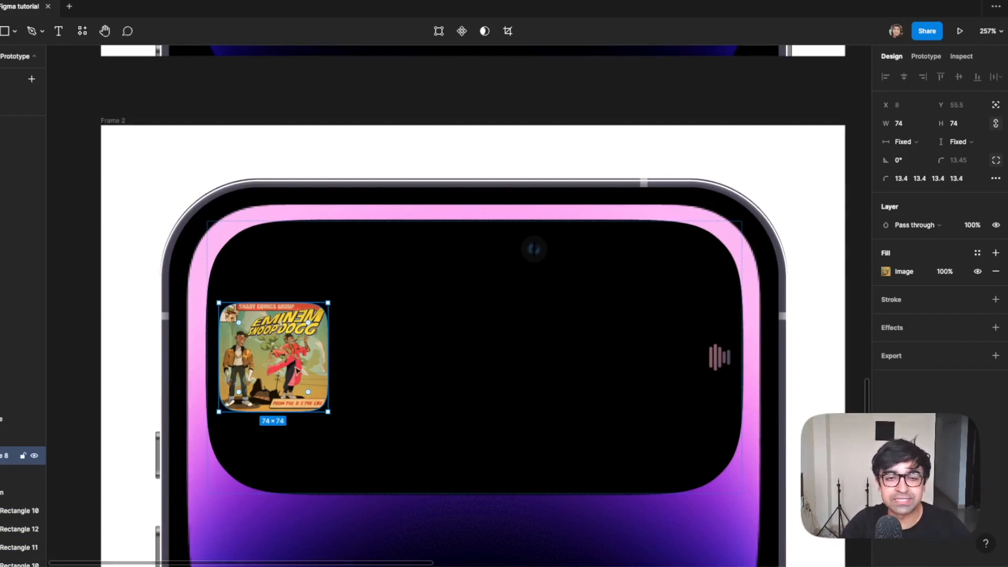
Align the pill's auto layout contents to its upper edge and set its vertical and horizontal padding to 24.
click(517, 423)
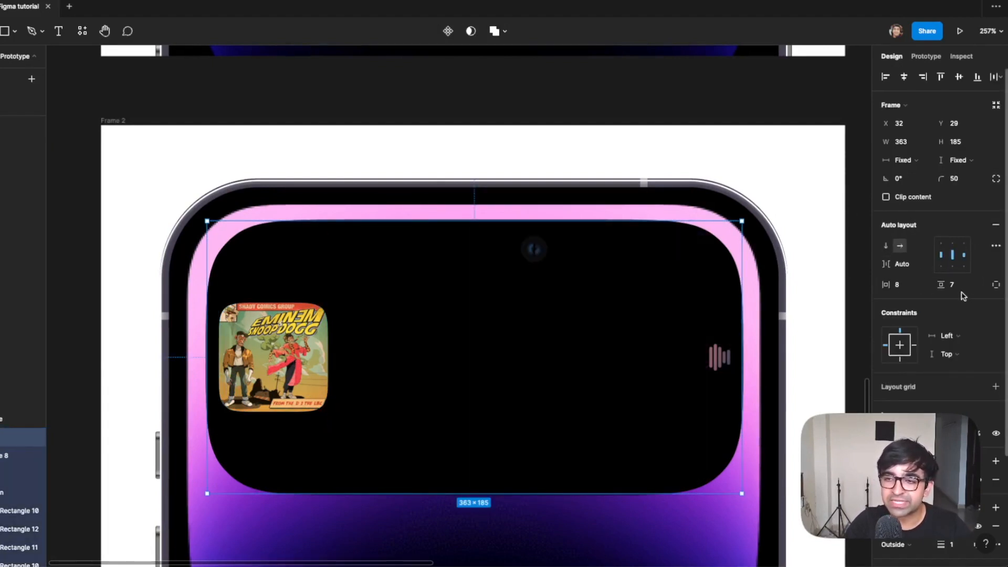
click(953, 246)
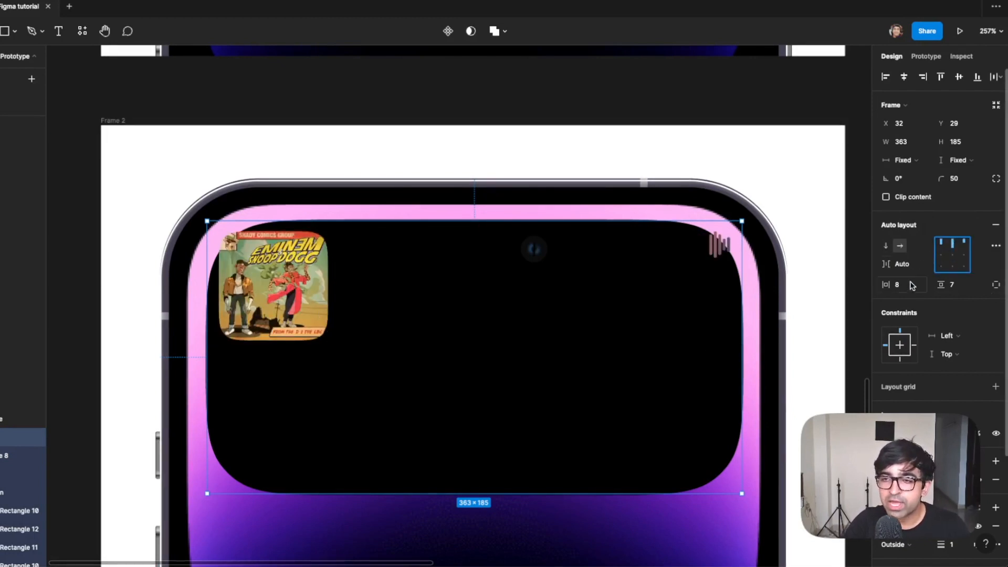
click(962, 287)
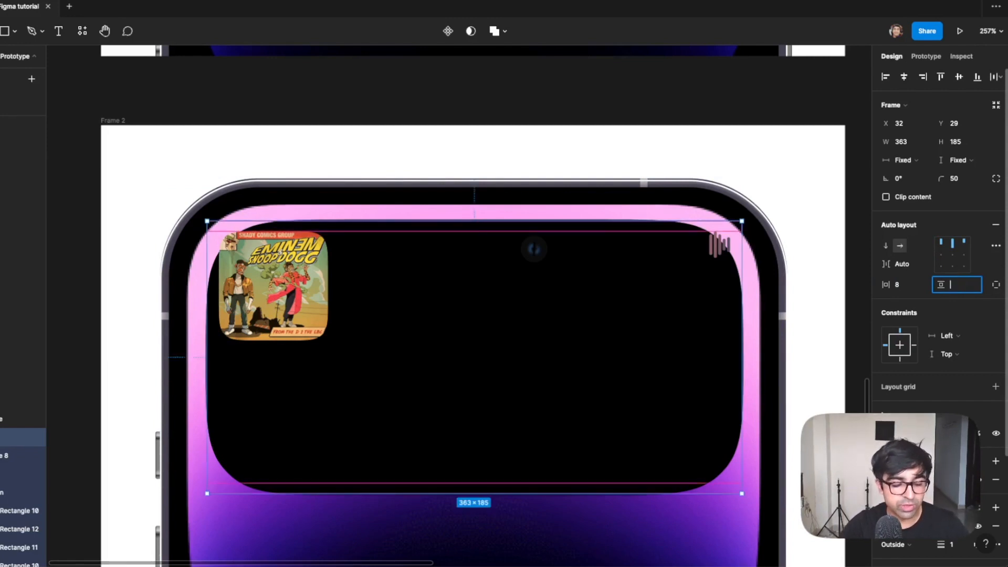
text(24)
click(907, 292)
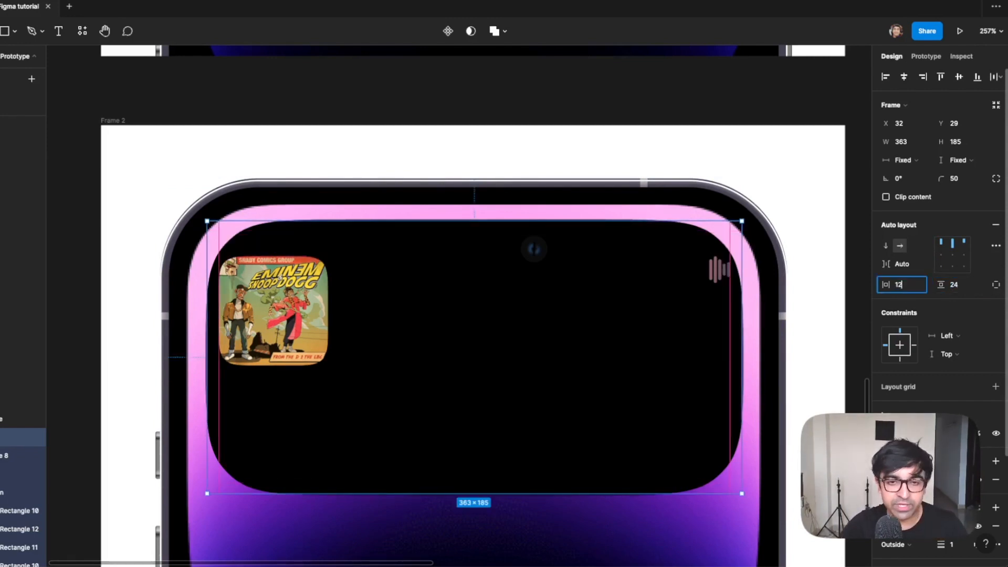
key(Return)
text(24)
key(Return)
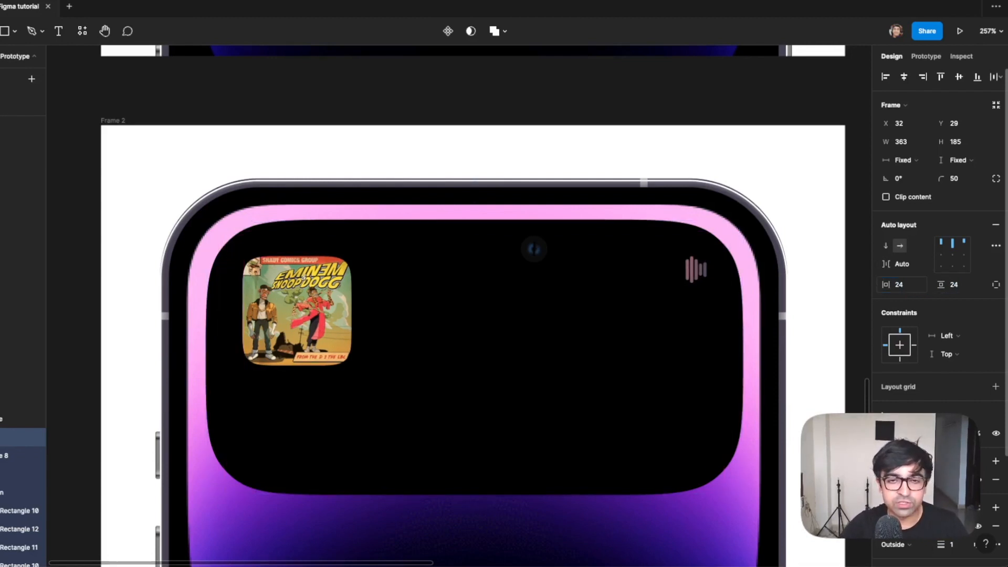
click(731, 378)
scroll(727, 381, down, 5)
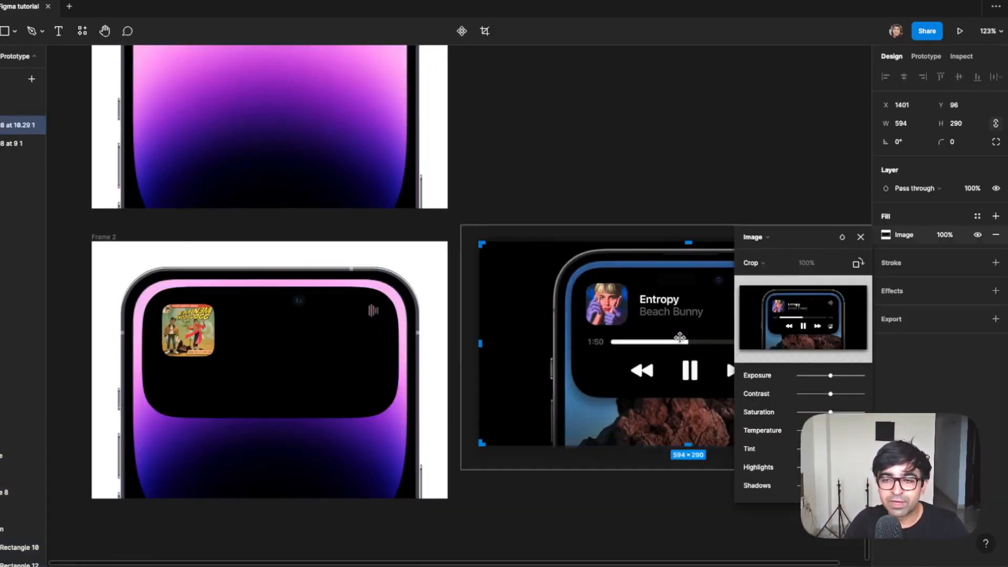
key(Escape)
key(Escape)
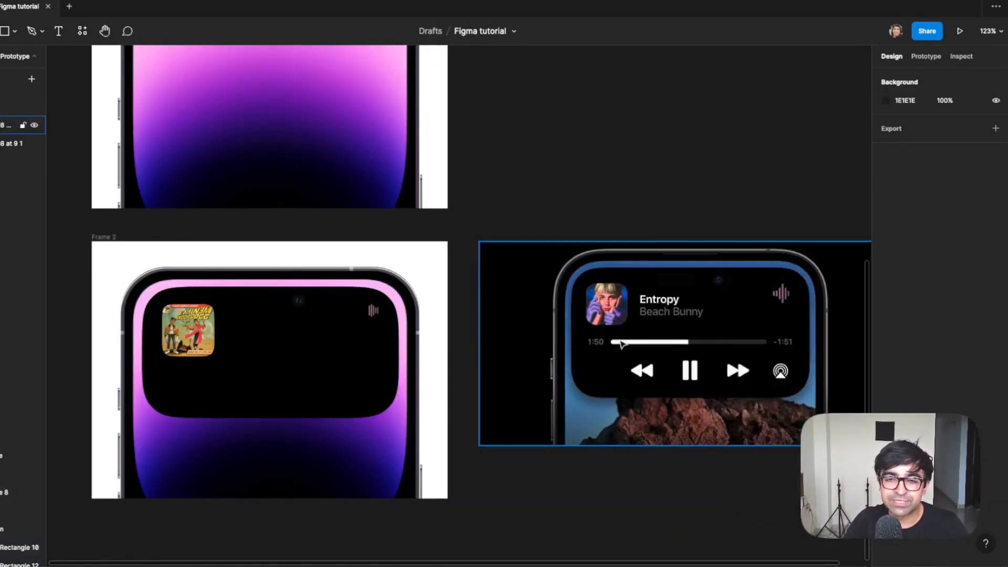
Duplicate the expanded player reference and crop the copy to its progress bar and playback controls, about 317 × 82.
drag(622, 344, 590, 454)
scroll(590, 454, down, 2)
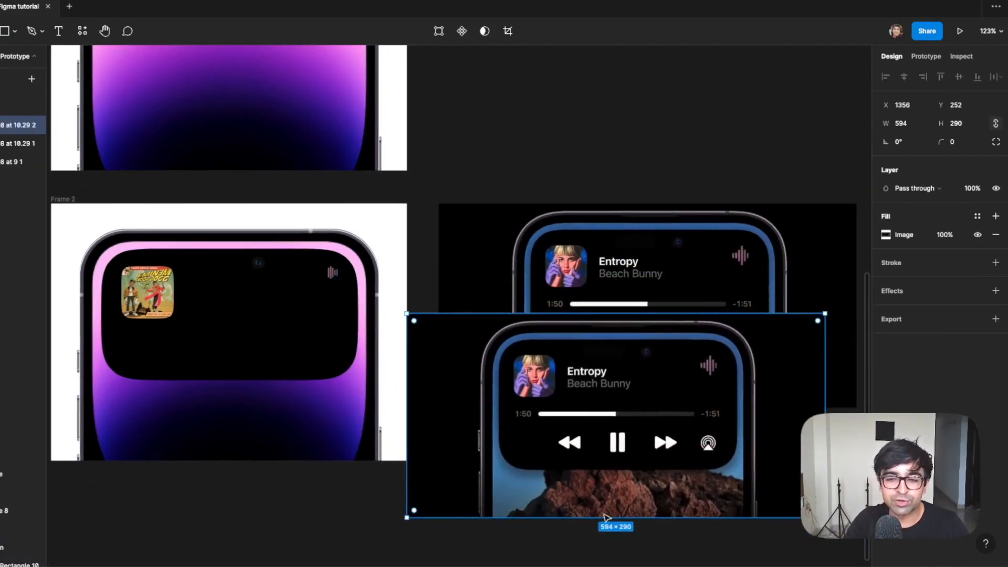
drag(604, 518, 604, 461)
drag(415, 438, 507, 439)
drag(581, 326, 581, 415)
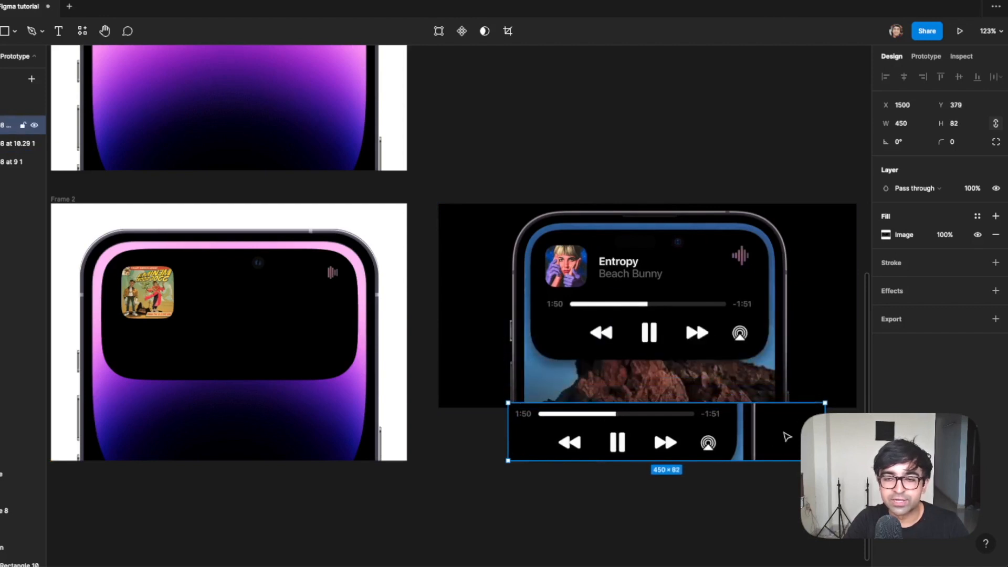
drag(825, 430, 731, 430)
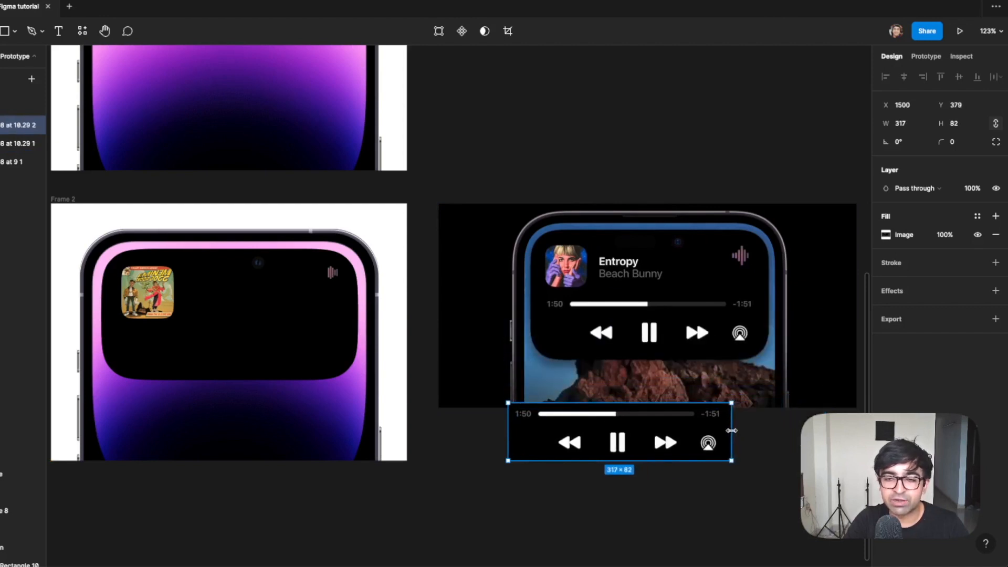
Place the cropped playback controls in the pill with absolute position, below the album cover, enlarged to 307 × 80.
click(618, 488)
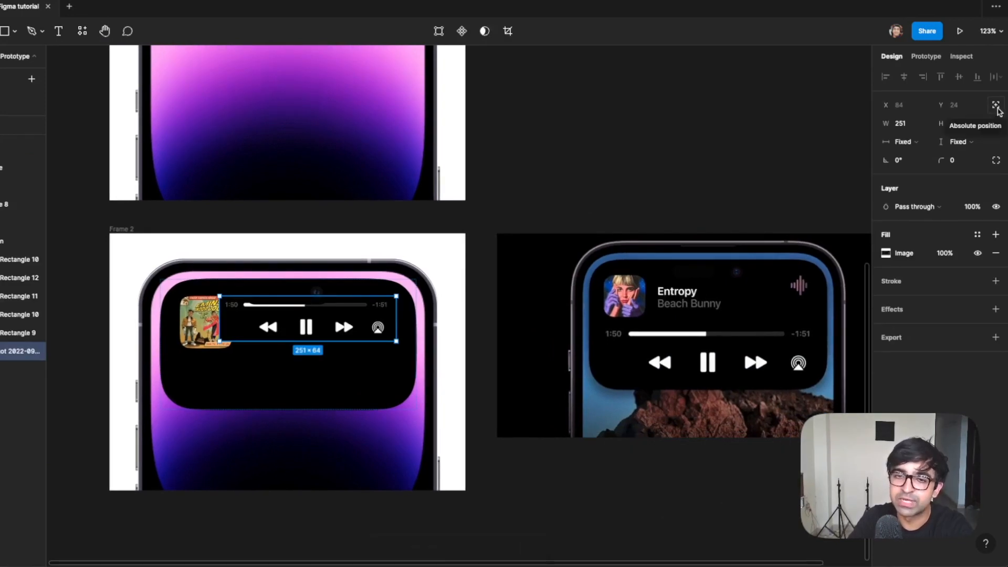
click(996, 107)
drag(306, 325, 290, 377)
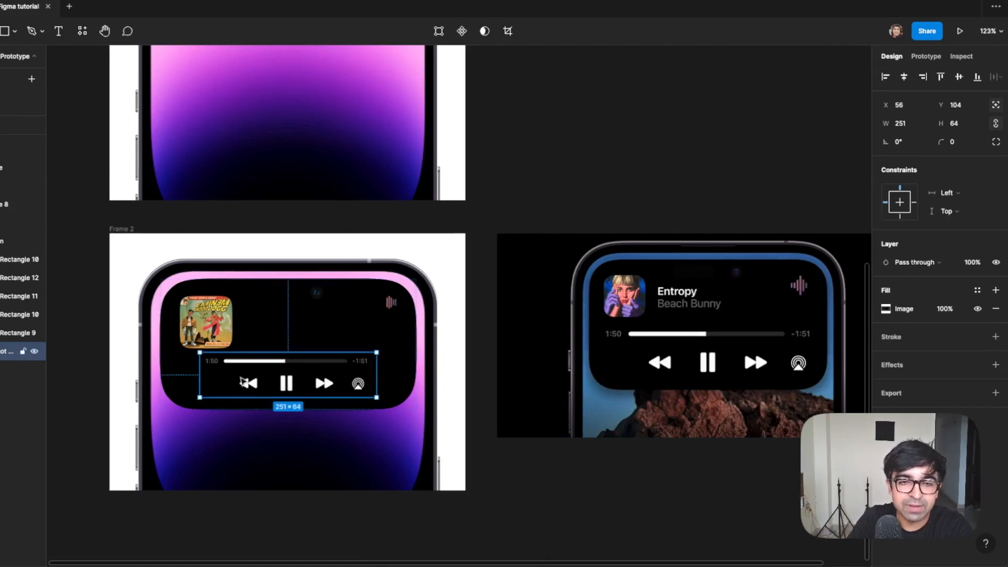
drag(213, 380, 212, 377)
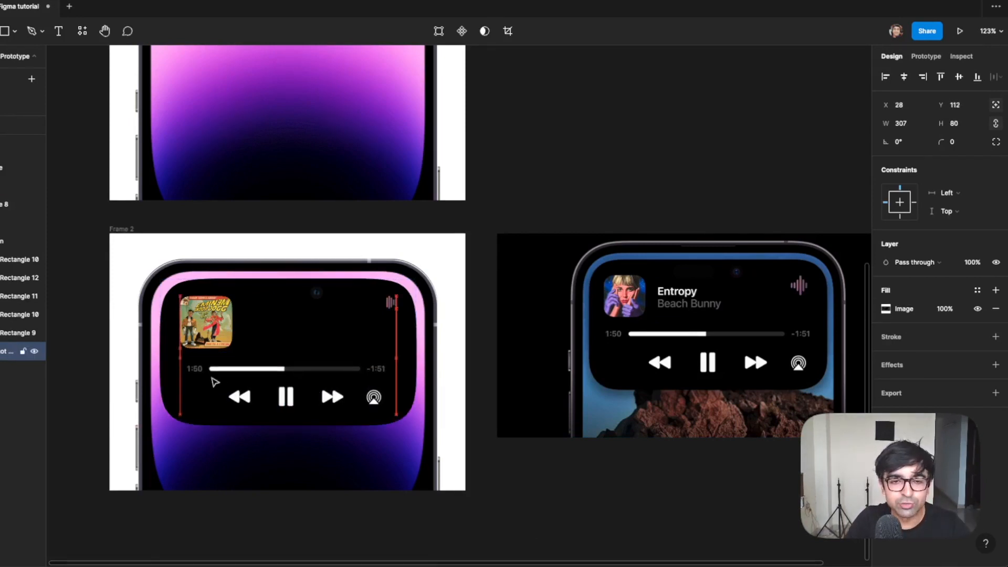
click(439, 466)
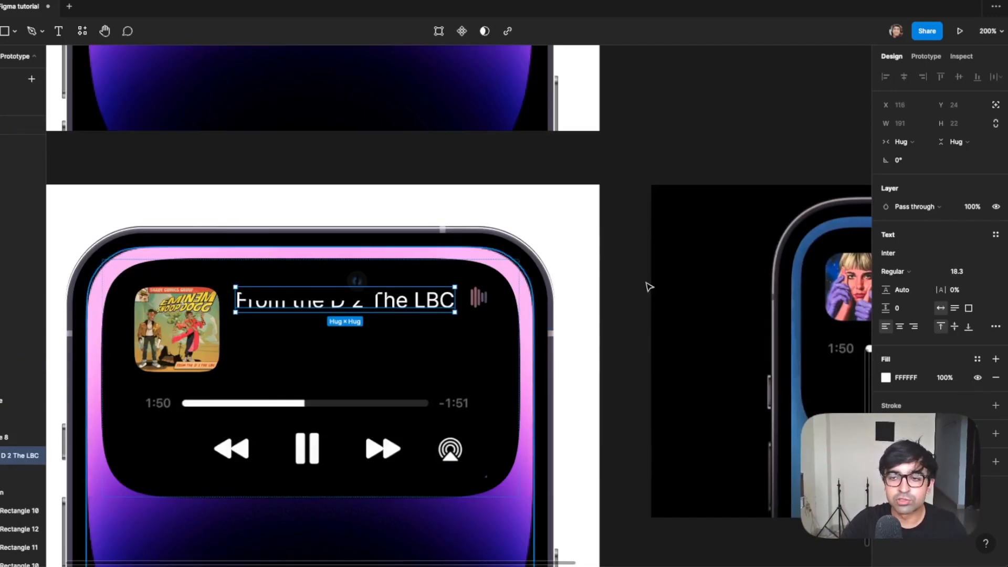
Set the song title "From the D 2 The LBC" in SF Pro Display Semibold.
click(911, 254)
text(SF)
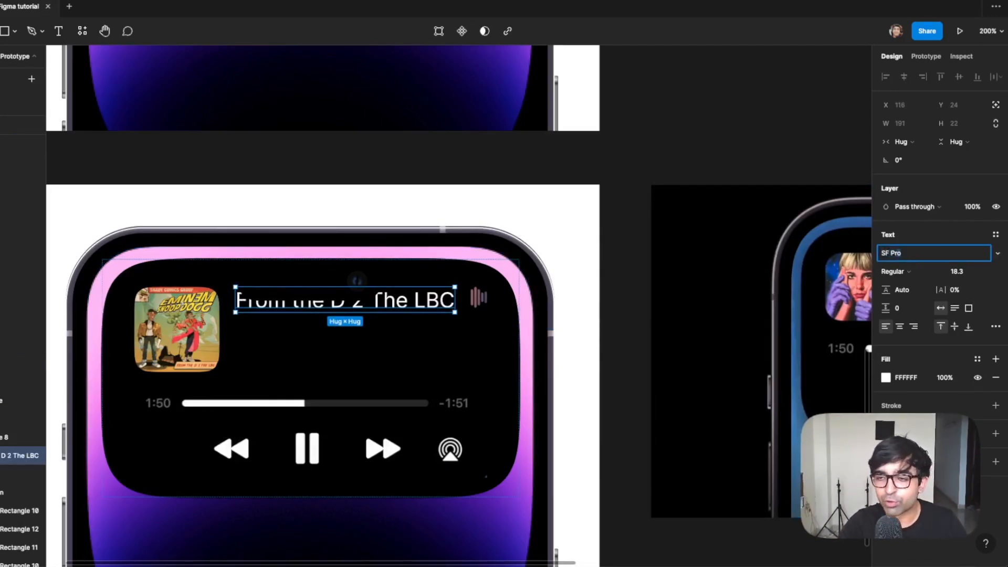
text( Pr)
key(Return)
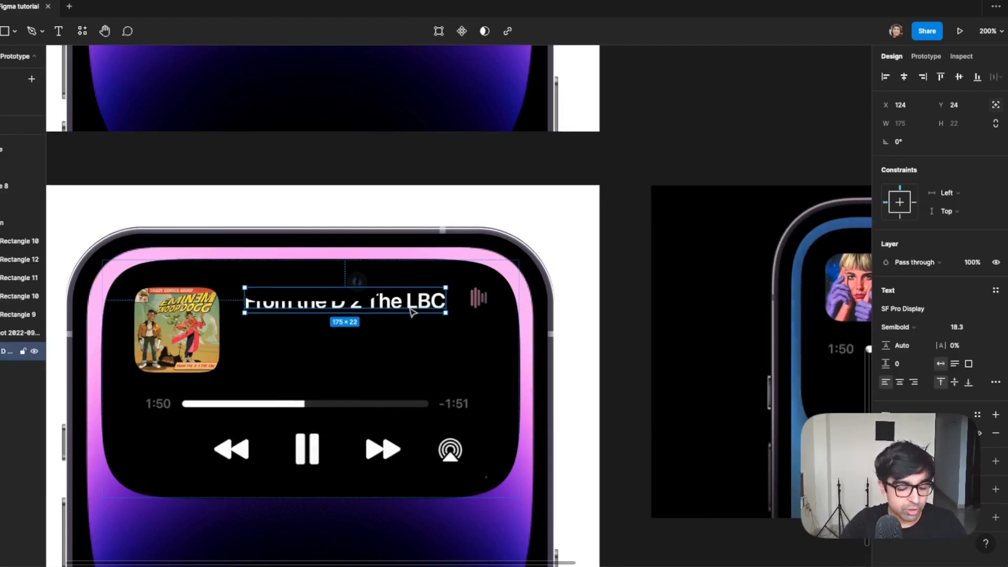
Group the song title, position it absolutely beside the album cover, and add the artist line "Snoop Dogg & Eminem" beneath it.
key(ctrl+g)
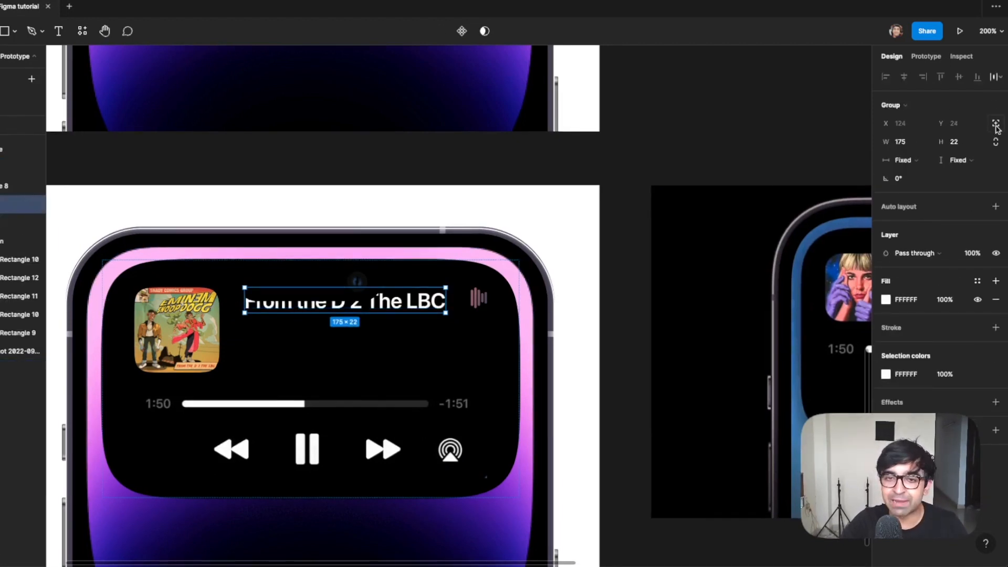
click(996, 125)
drag(395, 306, 380, 333)
drag(569, 414, 331, 408)
scroll(538, 427, down, 5)
key(Escape)
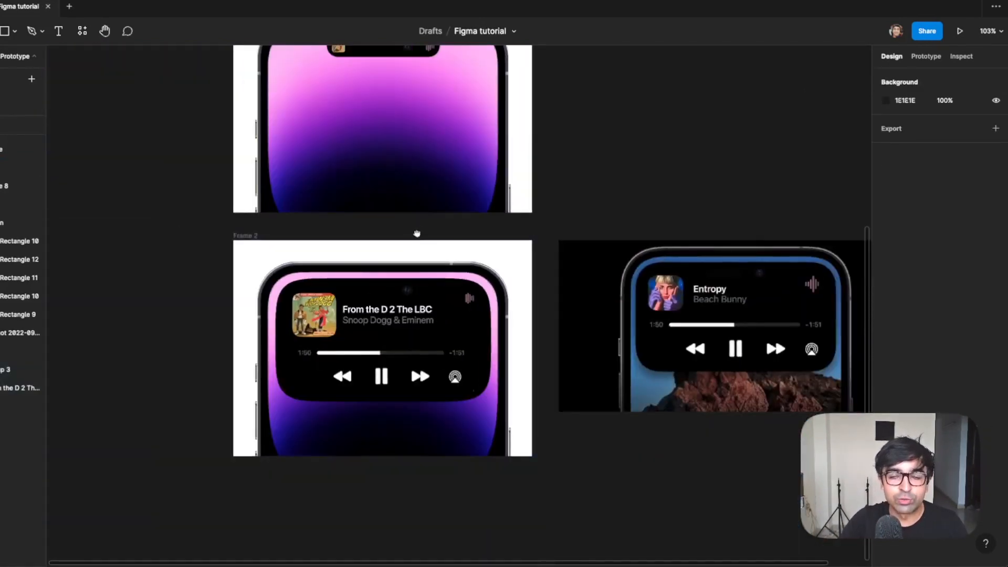
Connect Frame 1 to Frame 2 with an on-click Navigate to prototype interaction.
drag(417, 229, 426, 342)
click(252, 106)
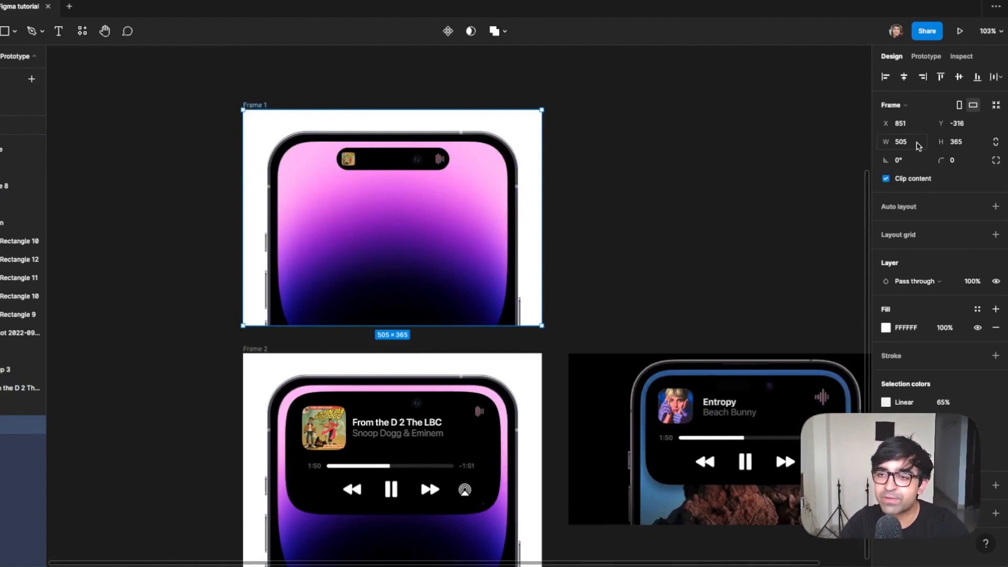
click(927, 57)
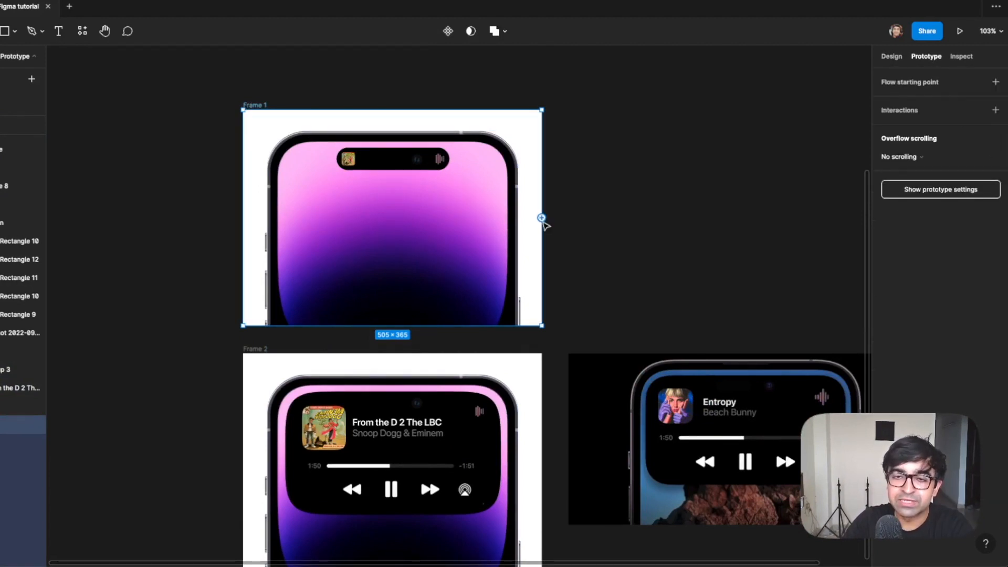
drag(541, 218, 392, 363)
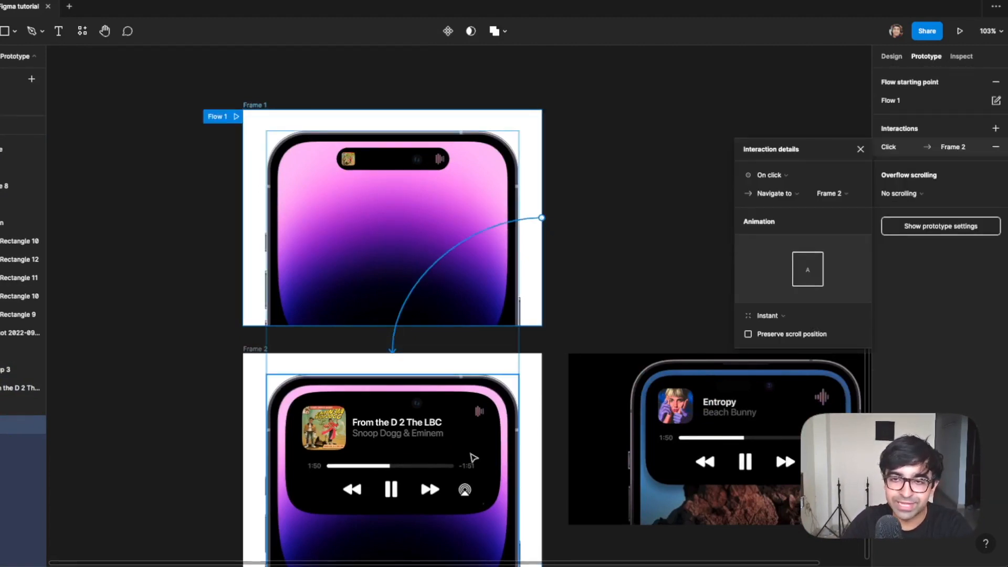
Set the interaction's animation to Smart animate with the Quick curve and a 500 ms duration.
click(767, 315)
click(795, 342)
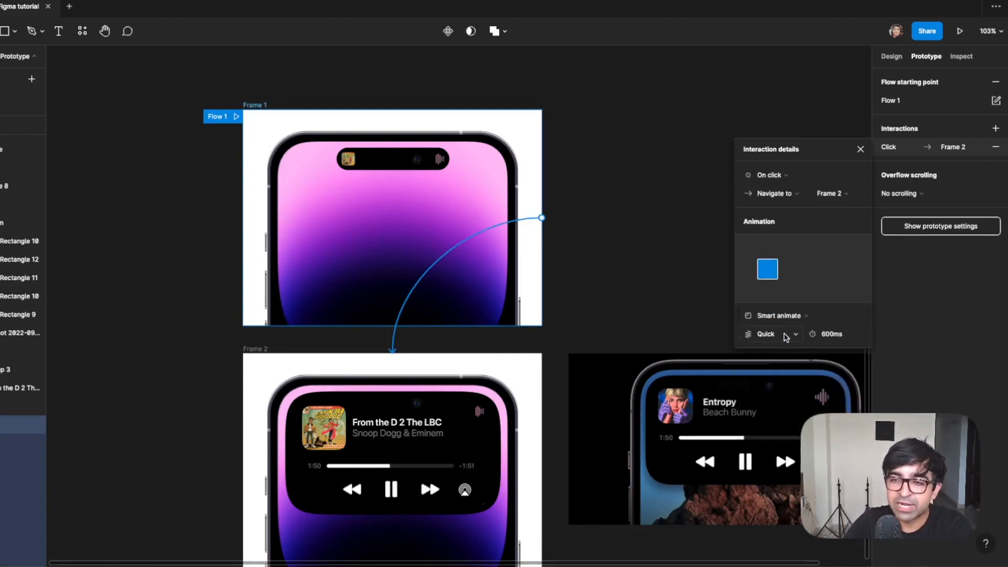
click(786, 337)
click(786, 337)
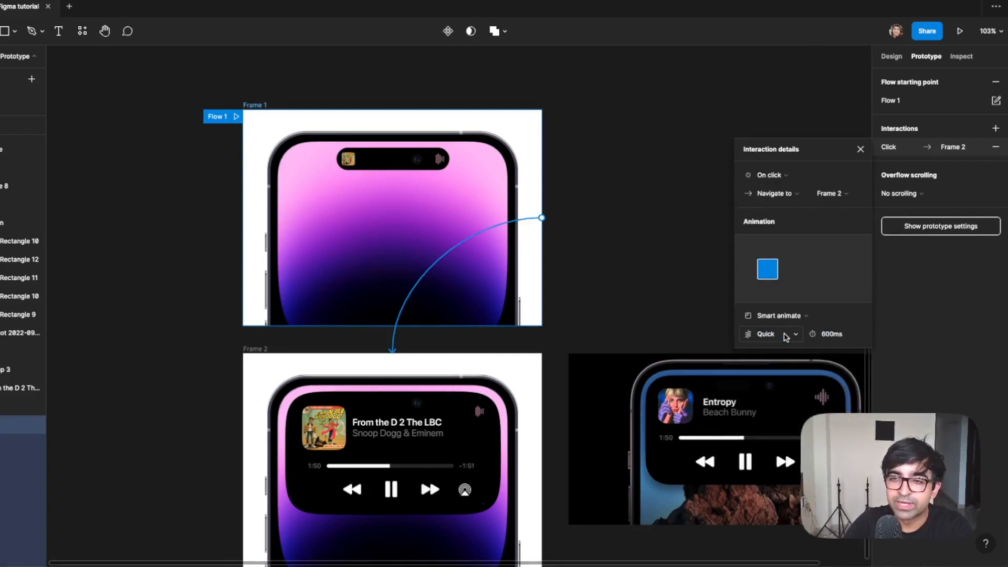
click(831, 335)
text(500)
key(Return)
click(833, 337)
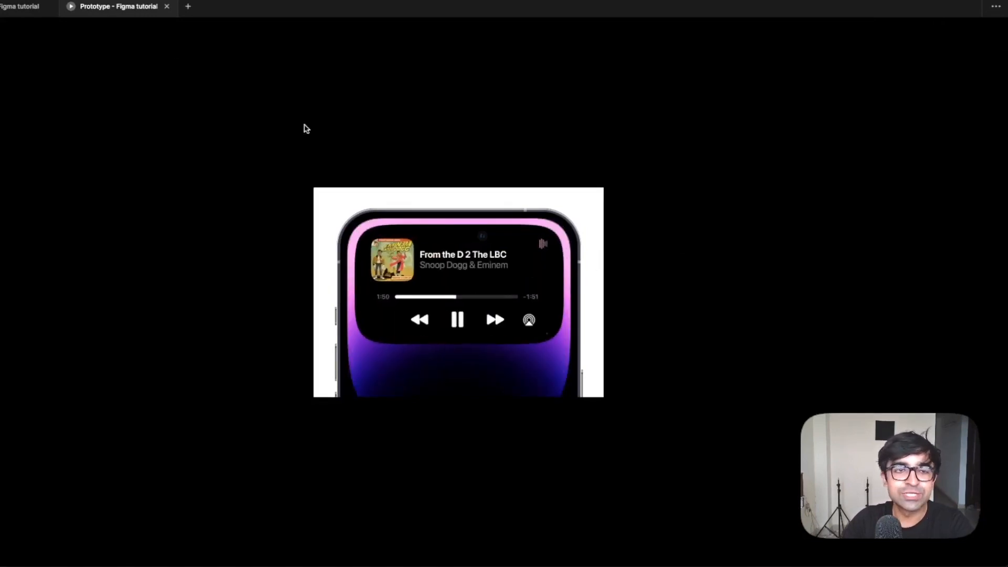
Return to the design file and set the Frame 1 to Frame 2 animation duration to 650 ms.
click(15, 7)
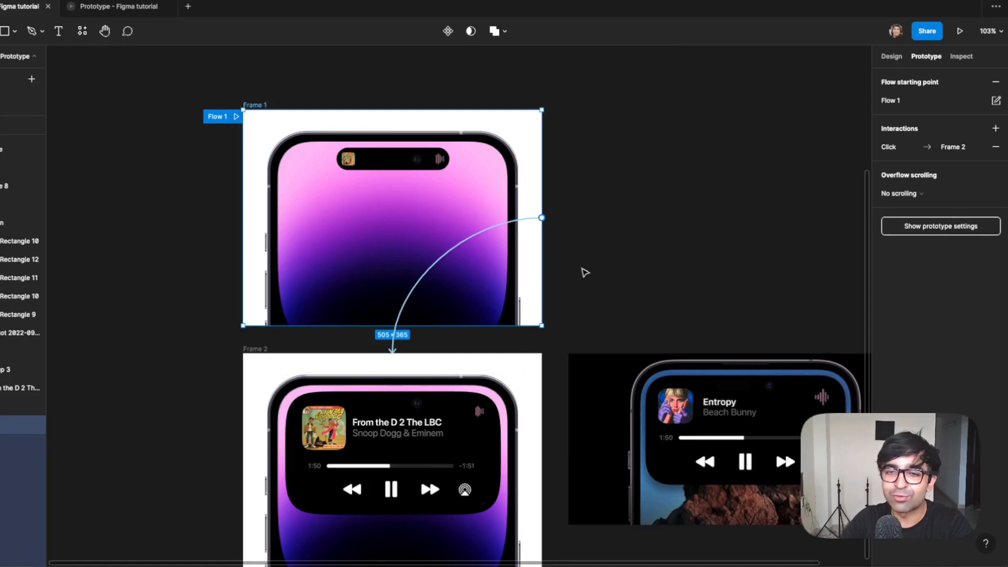
click(951, 147)
click(840, 334)
text(650)
key(Return)
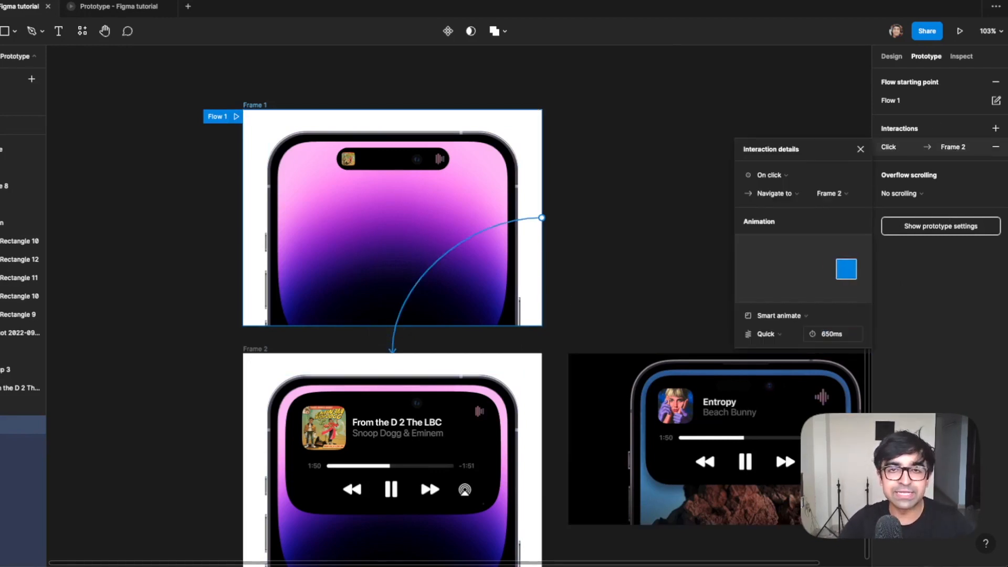
Restart the prototype preview and play the expansion from the compact to the expanded player.
click(96, 8)
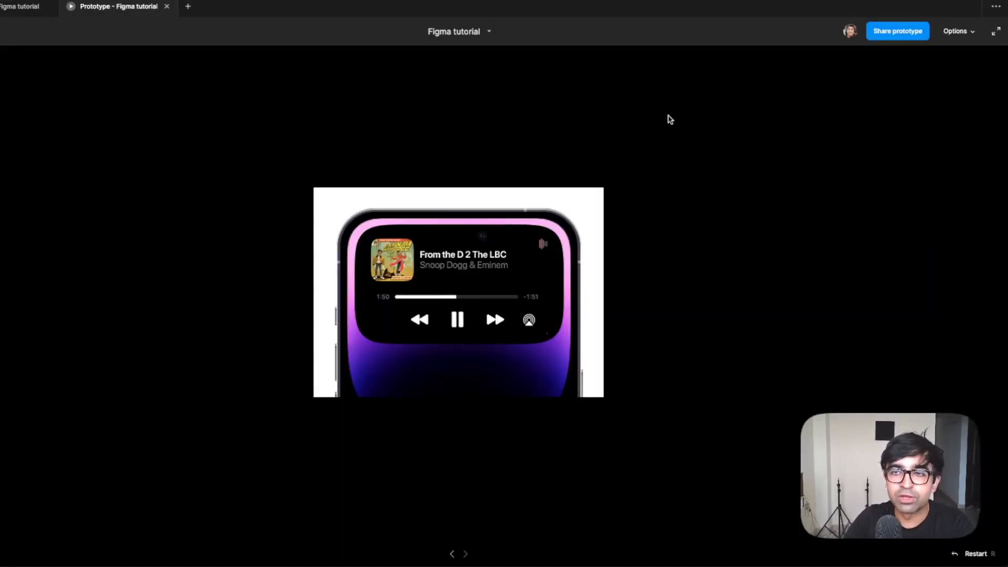
key(r)
click(481, 269)
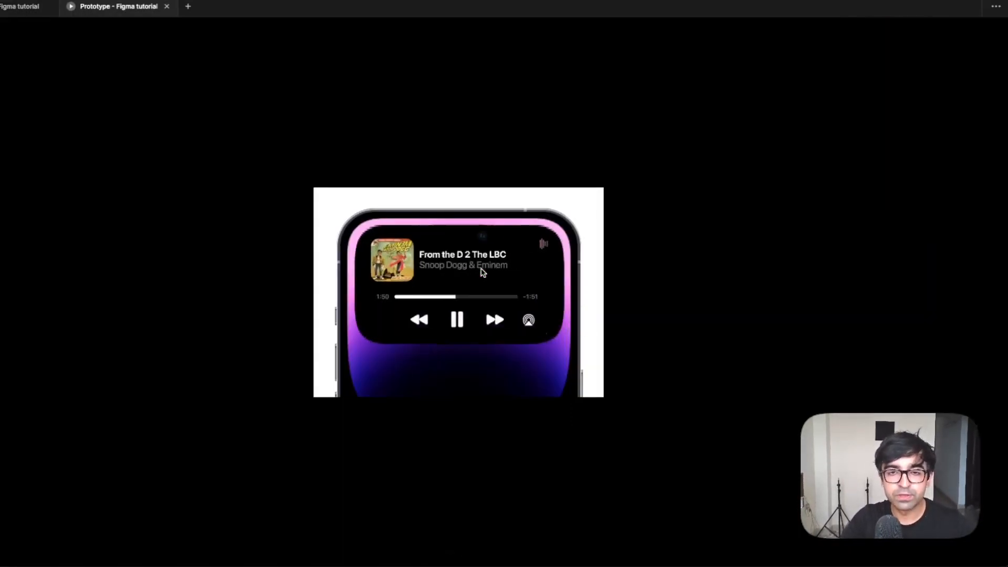